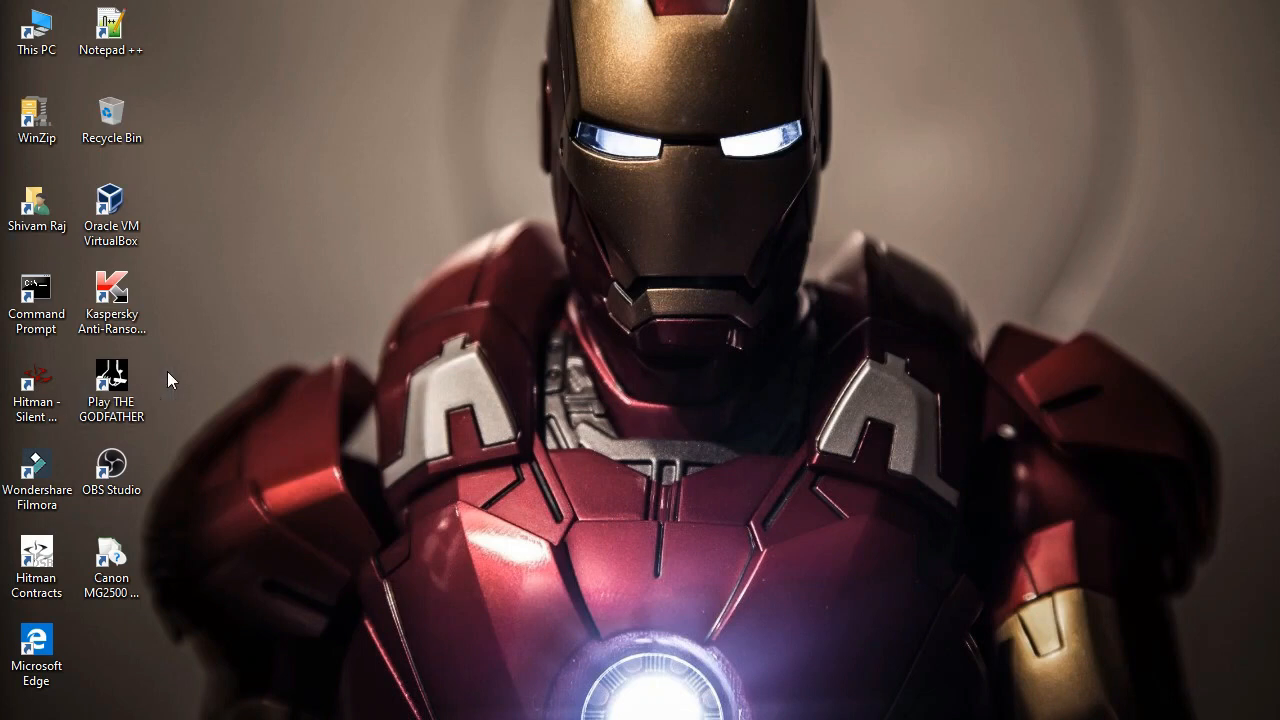
- Try to launch the game from the Play THE GODFATHER desktop shortcut and dismiss the application error
left_click(100, 388)
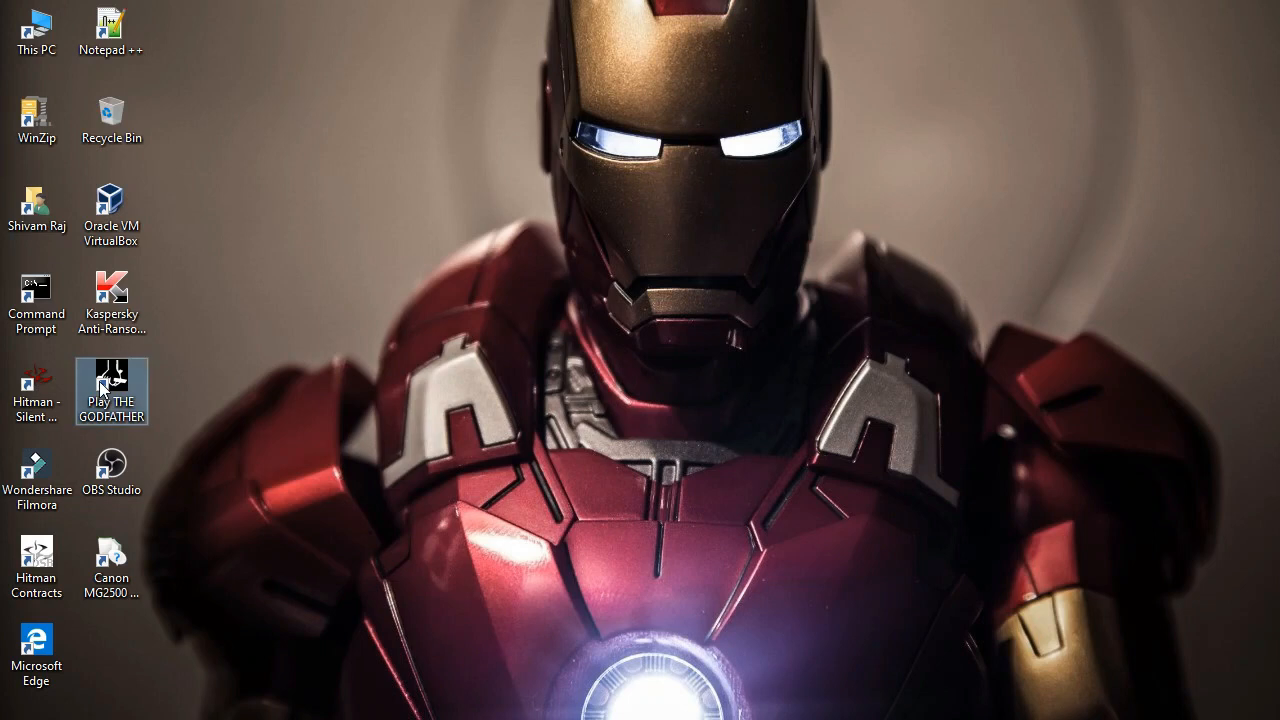
double_click(127, 405)
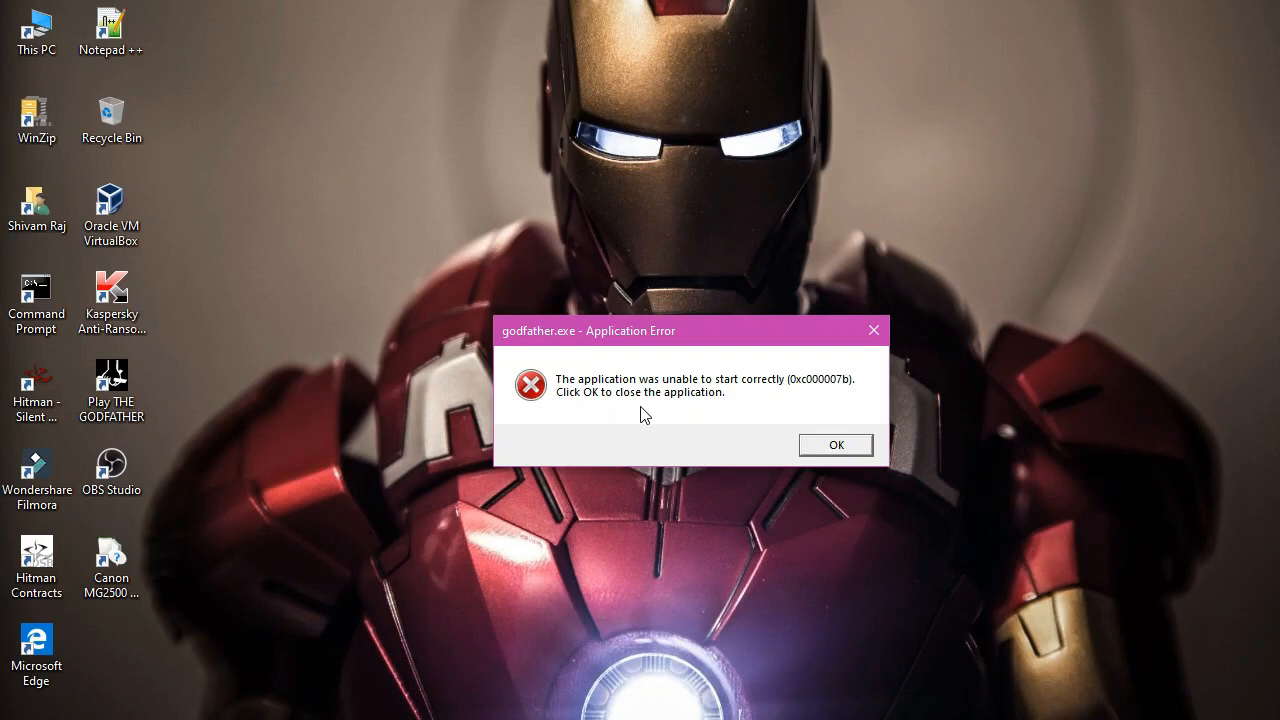
left_click(836, 446)
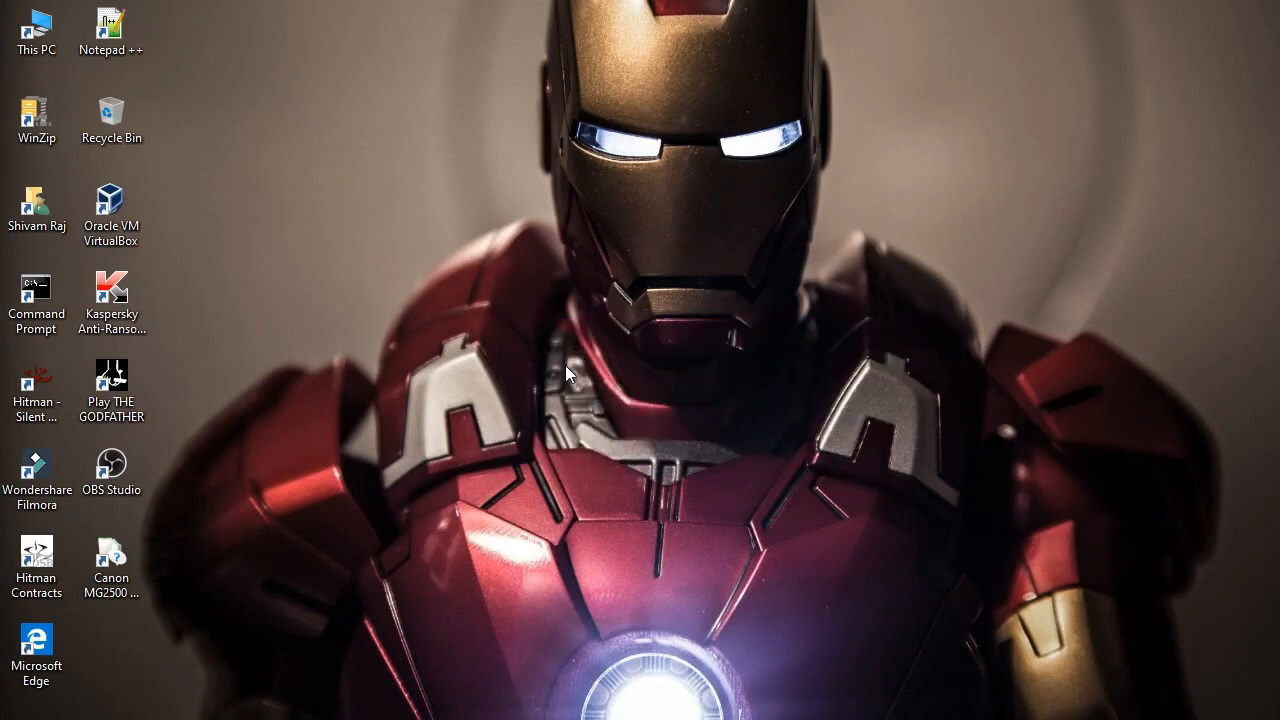
right_click(596, 333)
left_click(656, 392)
right_click(671, 315)
left_click(700, 377)
right_click(698, 376)
left_click(723, 432)
right_click(741, 291)
left_click(779, 350)
- In the Play THE GODFATHER shortcut's properties, enable compatibility mode for Windows 7 and running the program as an administrator
right_click(122, 395)
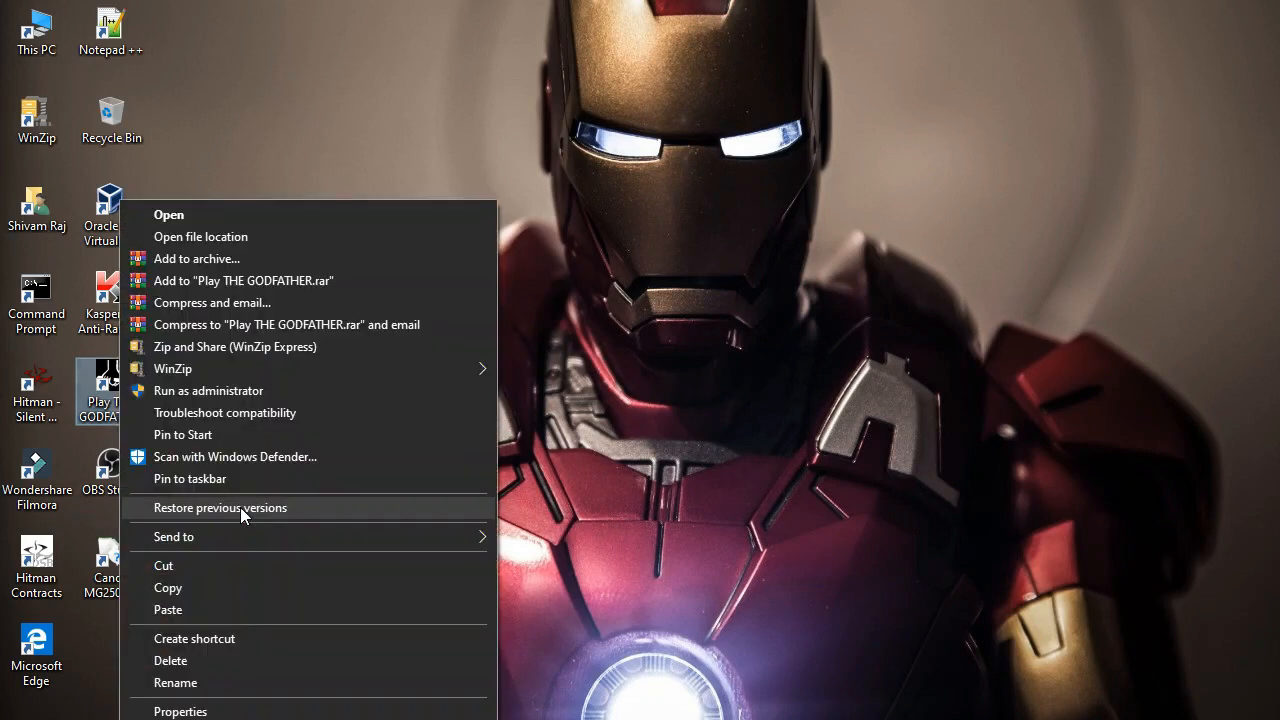
left_click(182, 711)
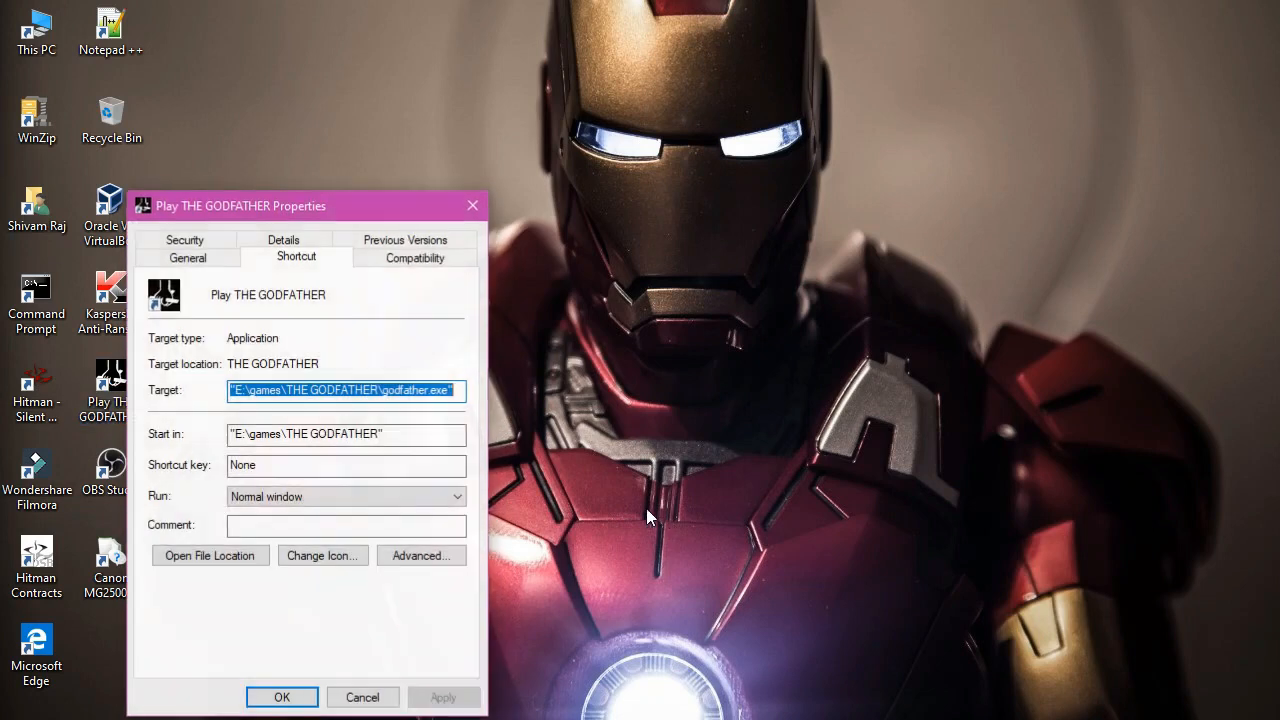
left_click(426, 262)
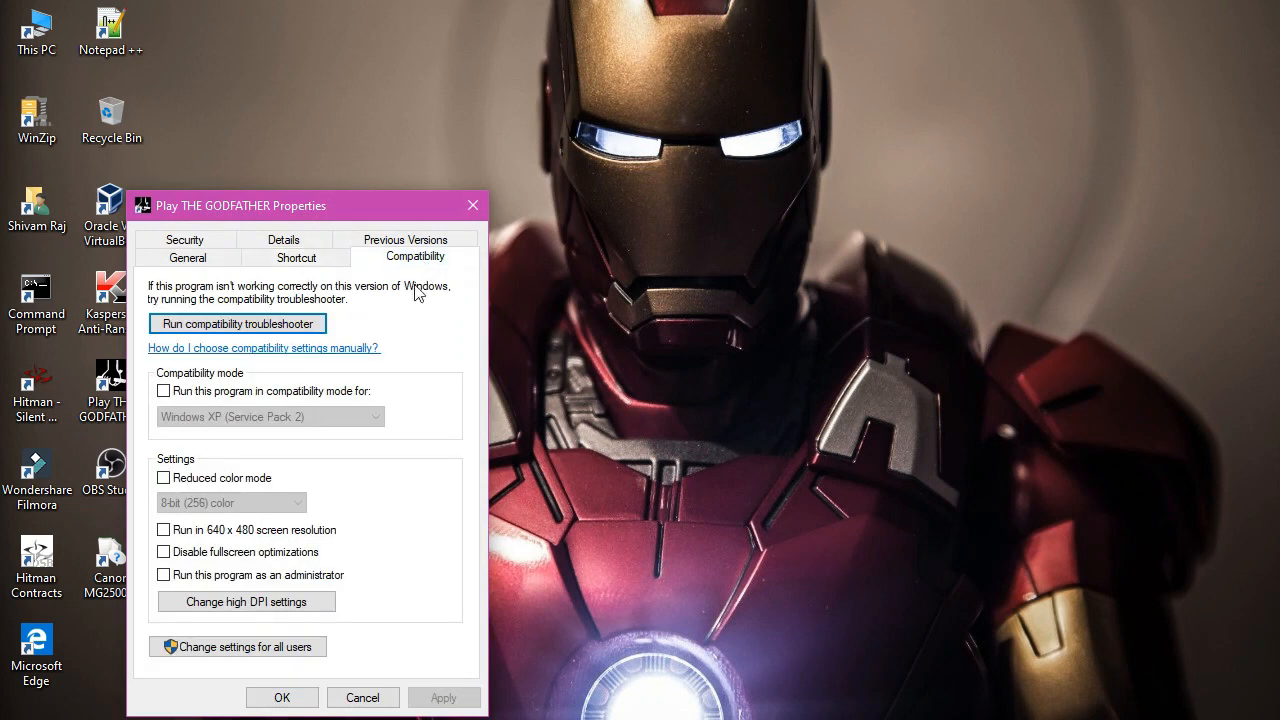
left_click(164, 392)
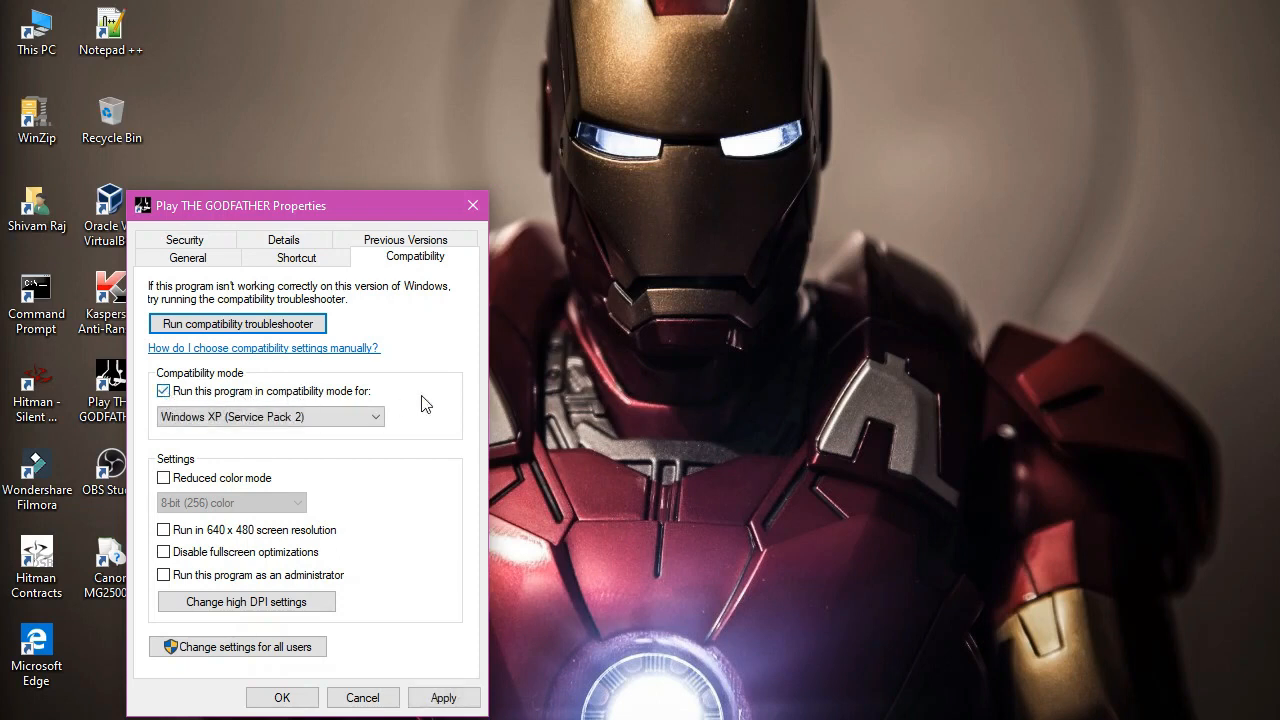
left_click(270, 418)
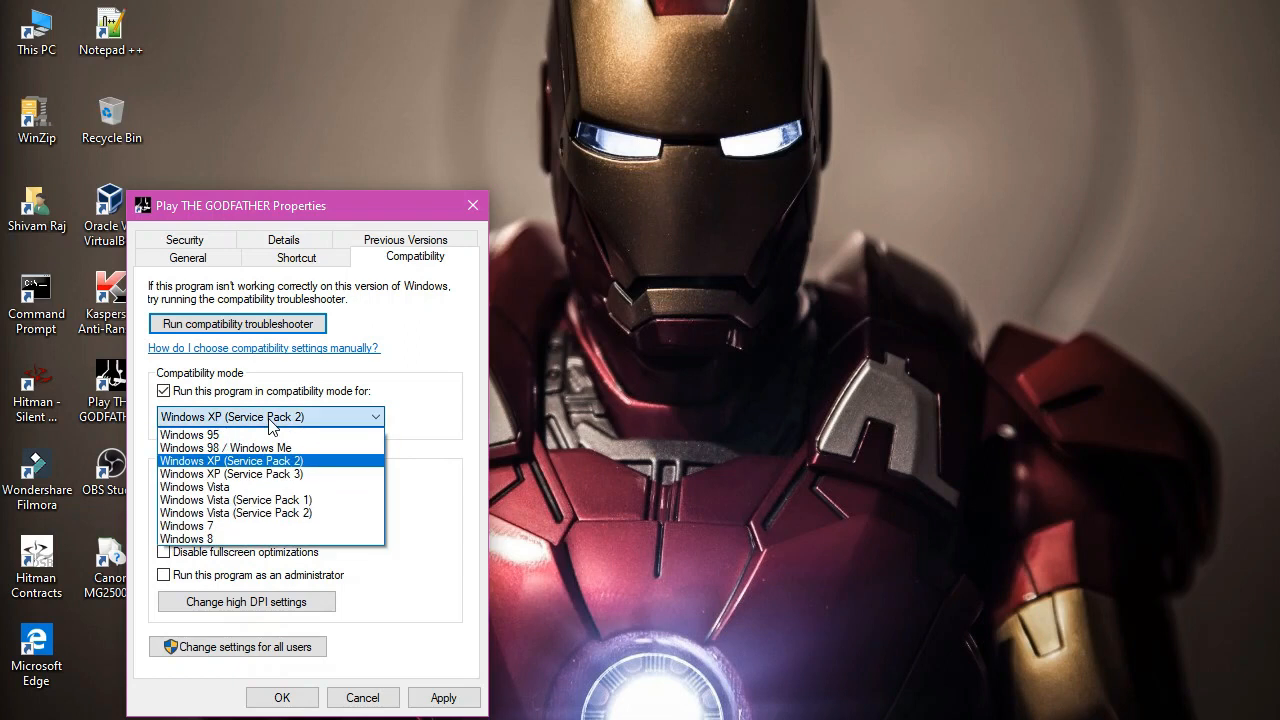
left_click(231, 528)
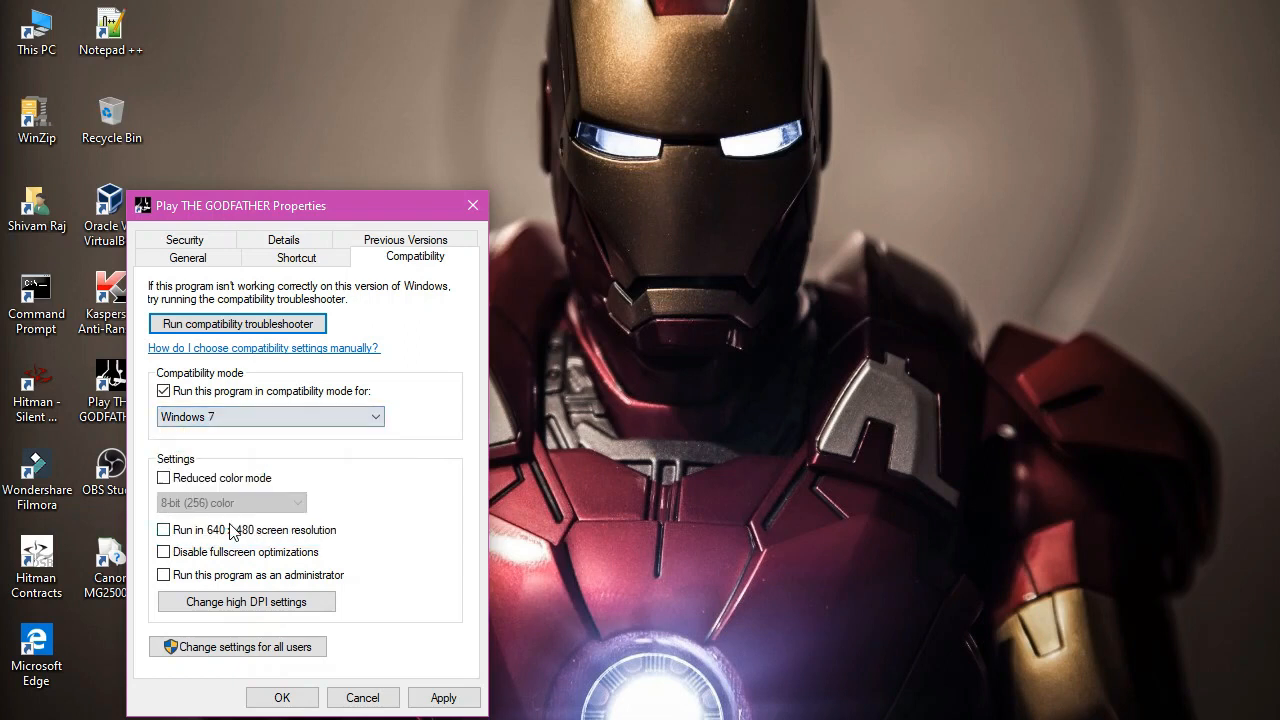
left_click(258, 427)
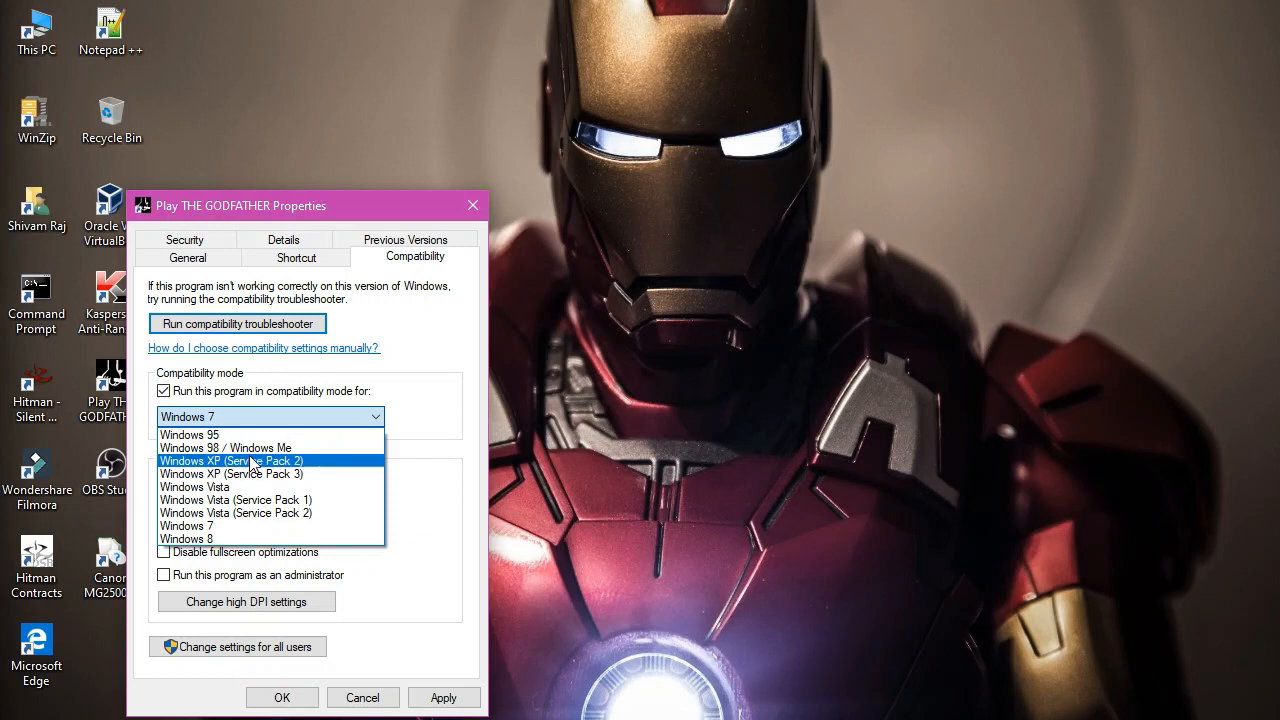
left_click(205, 526)
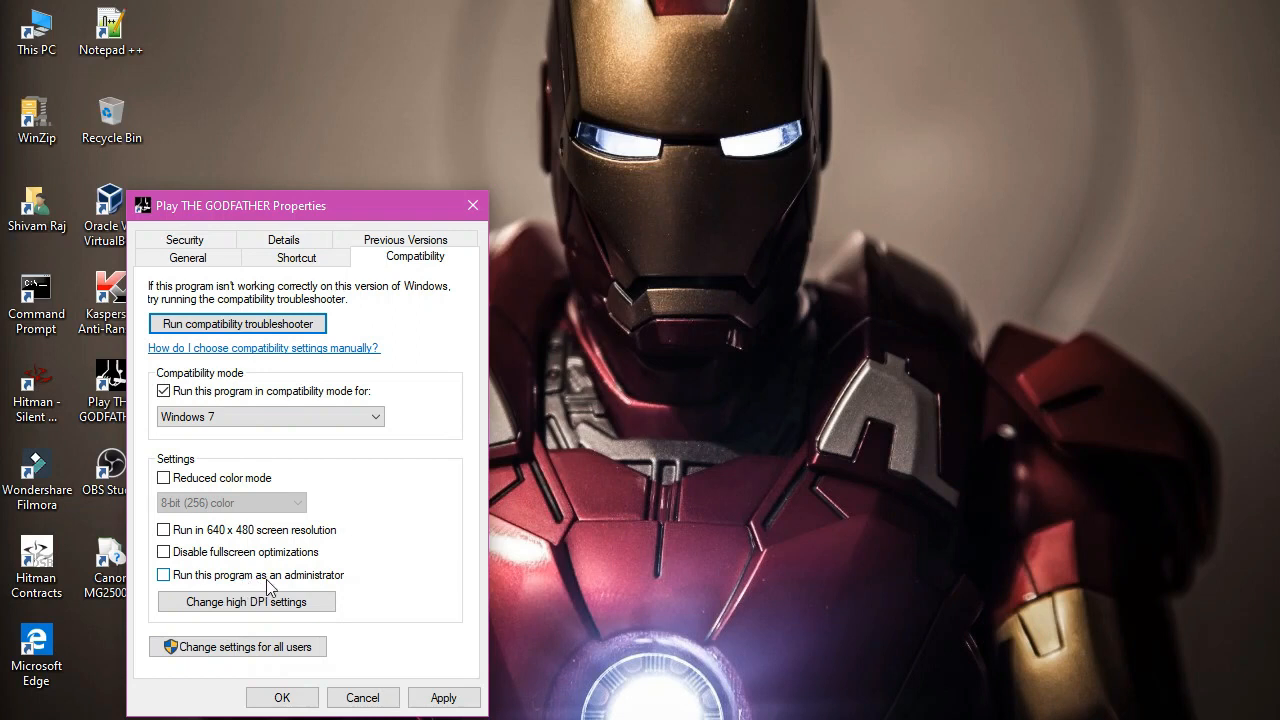
left_click(166, 576)
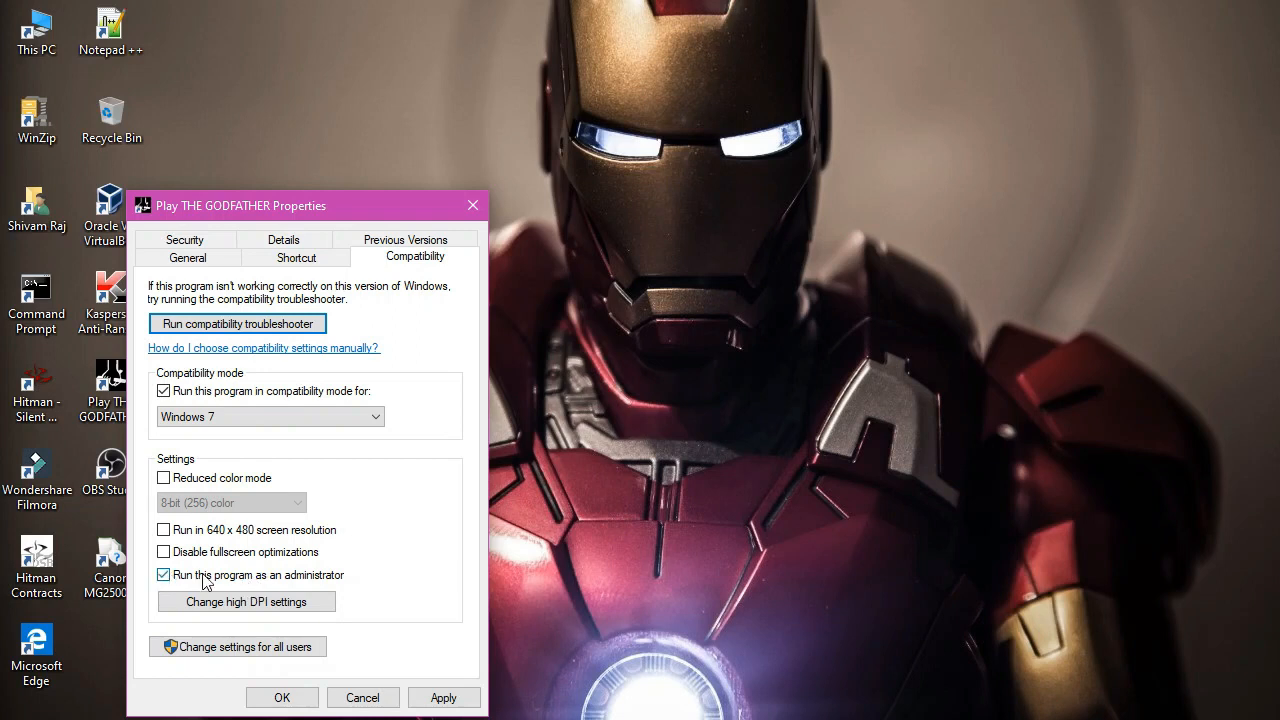
- Enable Windows 7 compatibility mode and running as an administrator for all users of the game, and save the shortcut's properties
left_click(208, 650)
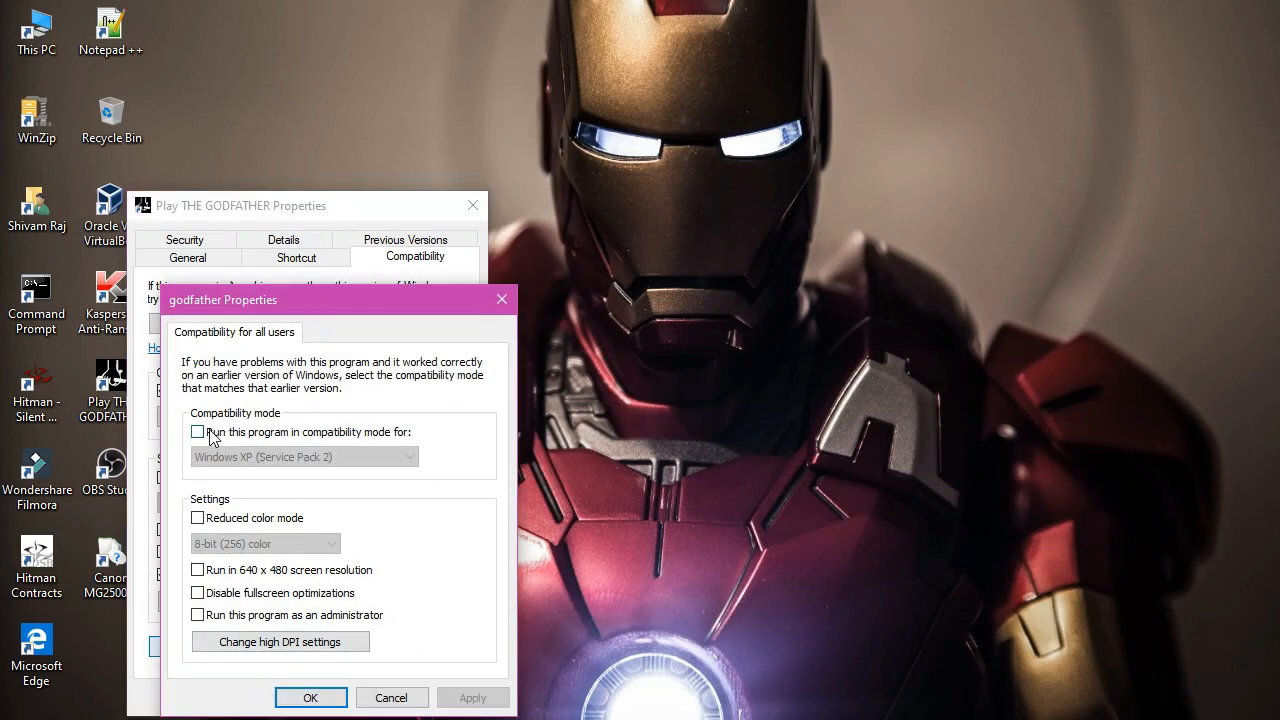
left_click(198, 433)
left_click(293, 462)
left_click(262, 566)
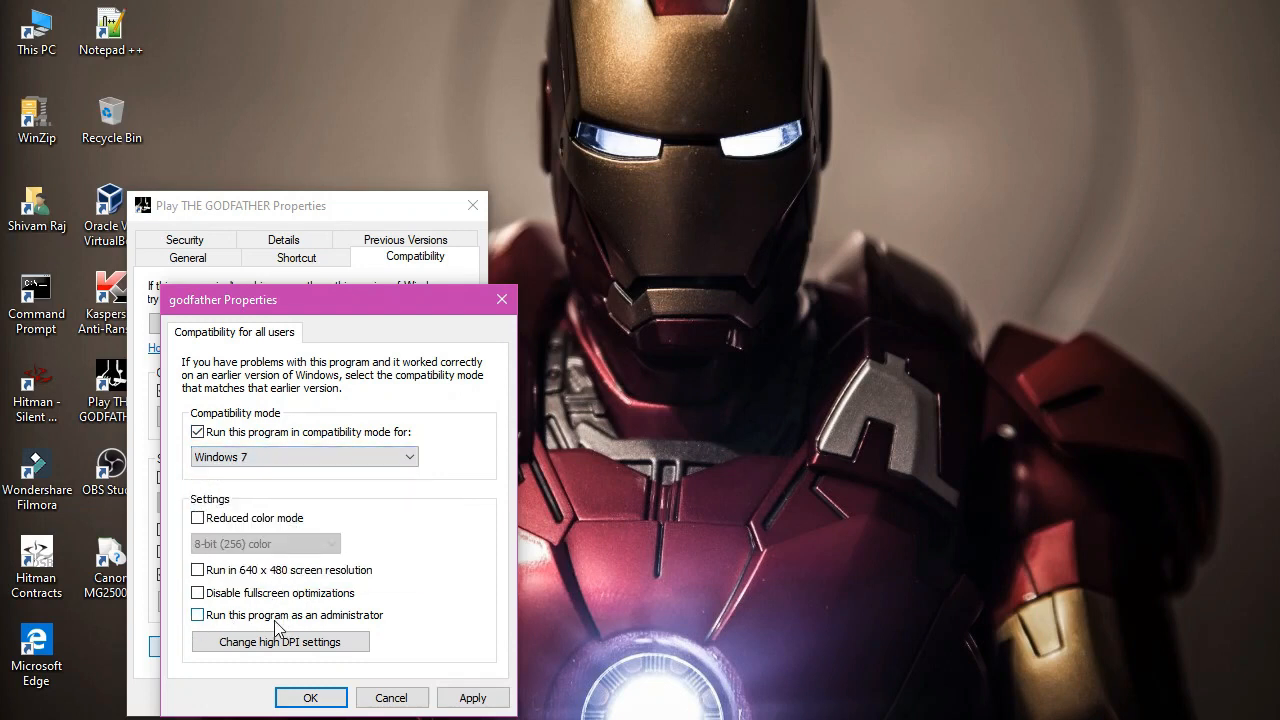
left_click(198, 616)
left_click(471, 697)
key("Return")
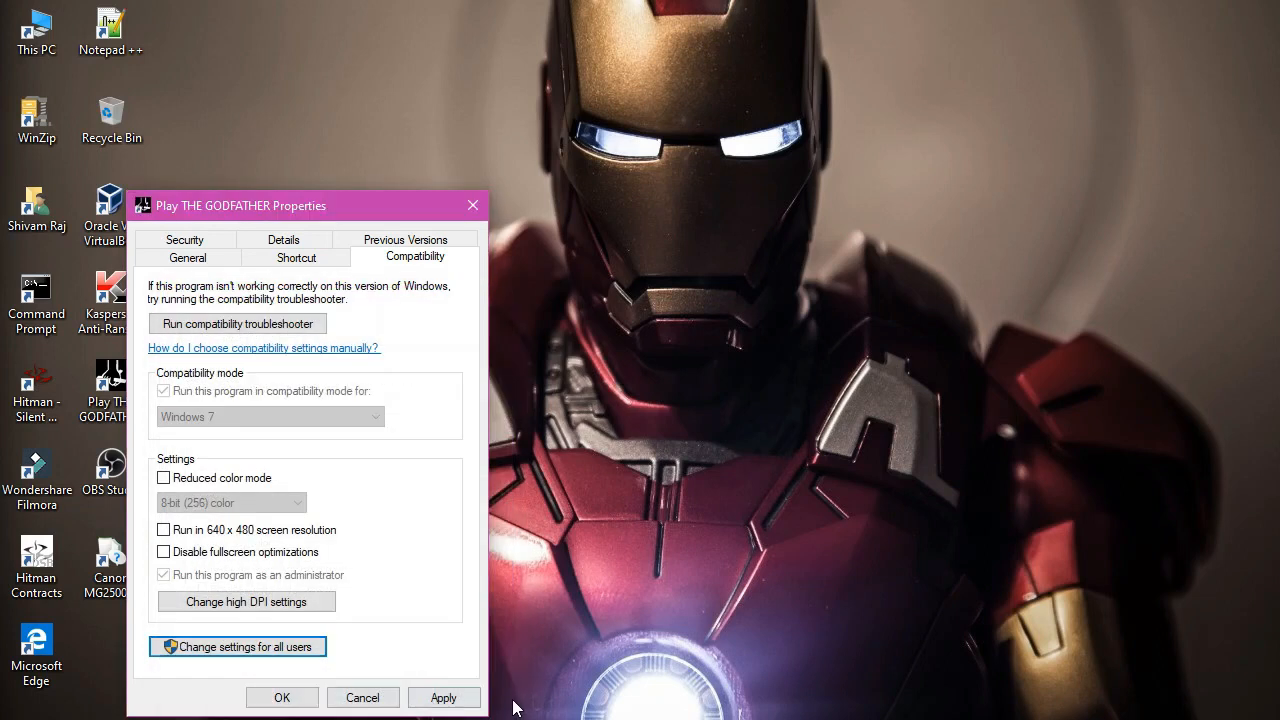
left_click(443, 697)
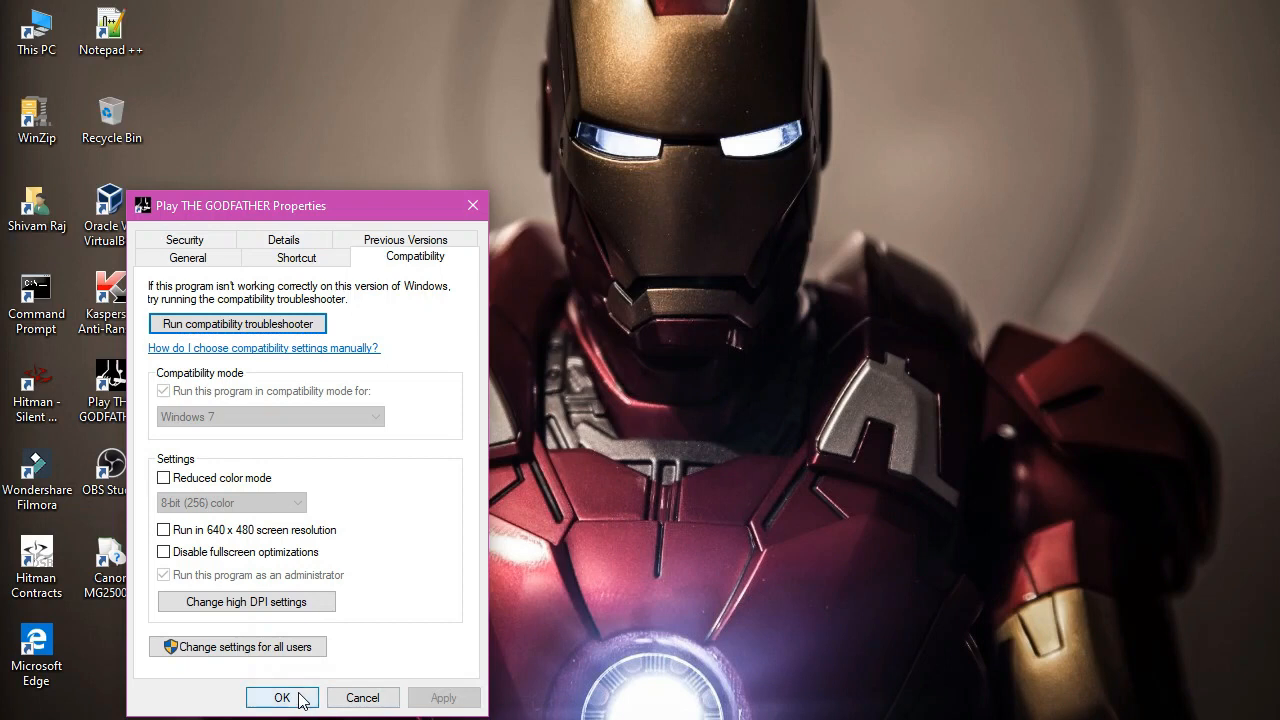
left_click(300, 698)
right_click(400, 371)
left_click(391, 424)
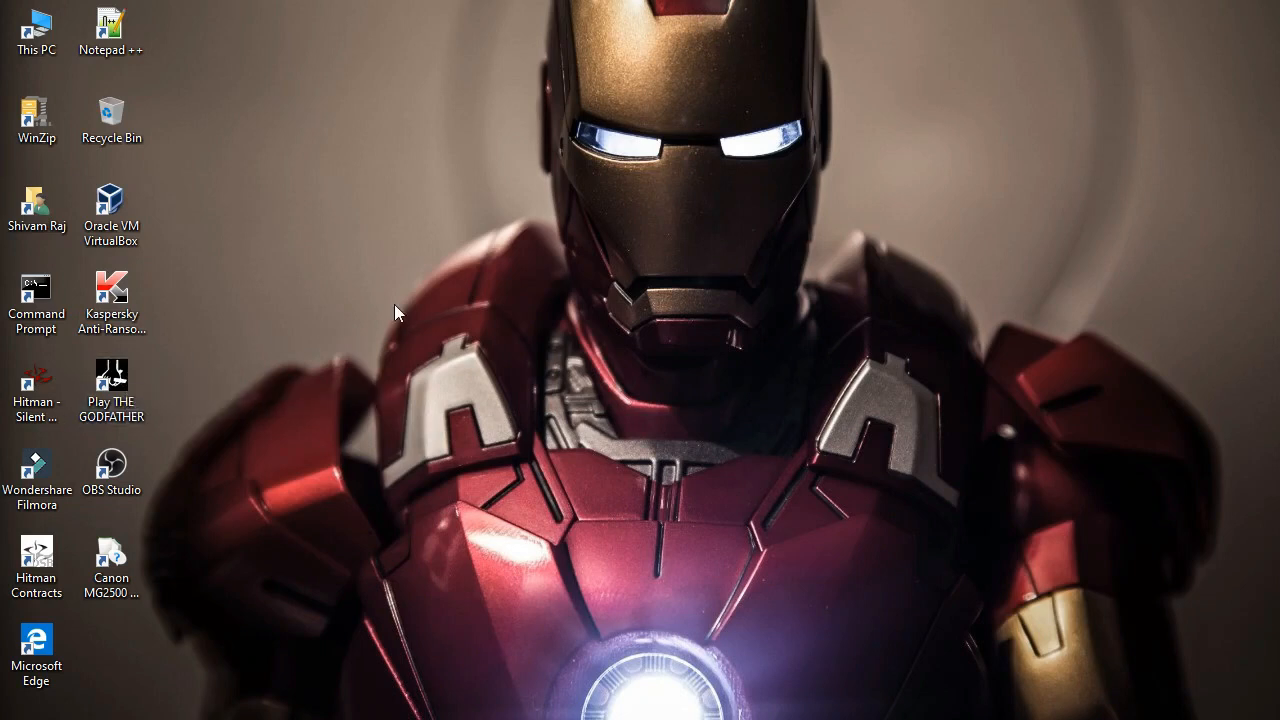
right_click(447, 238)
left_click(483, 296)
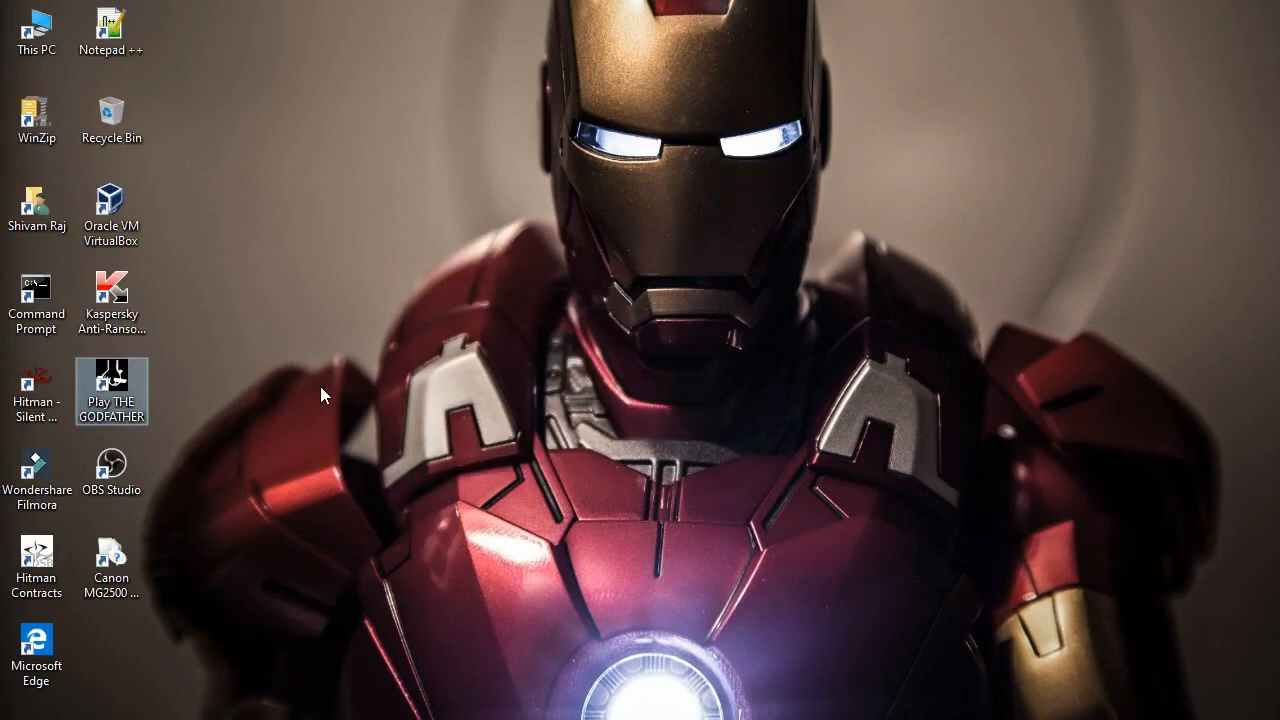
- Turn off compatibility mode and running as an administrator for all users of Play THE GODFATHER, and save the properties
right_click(134, 390)
left_click(194, 711)
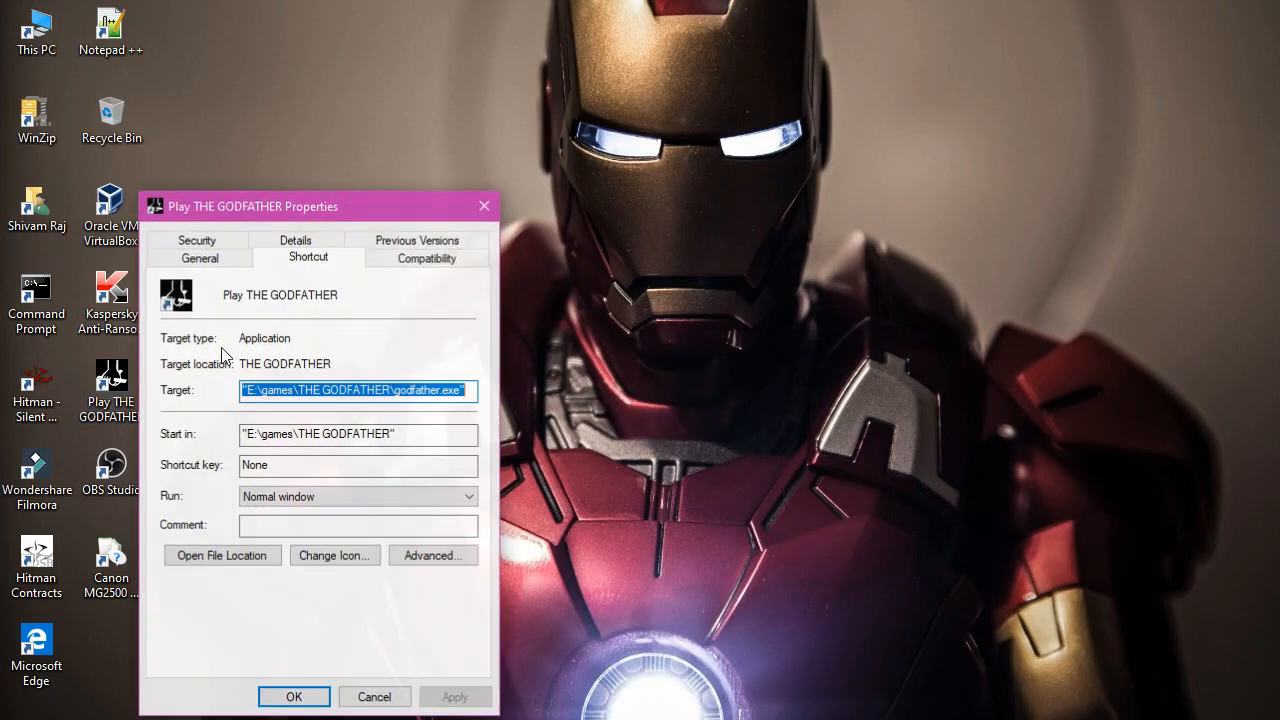
left_click(424, 260)
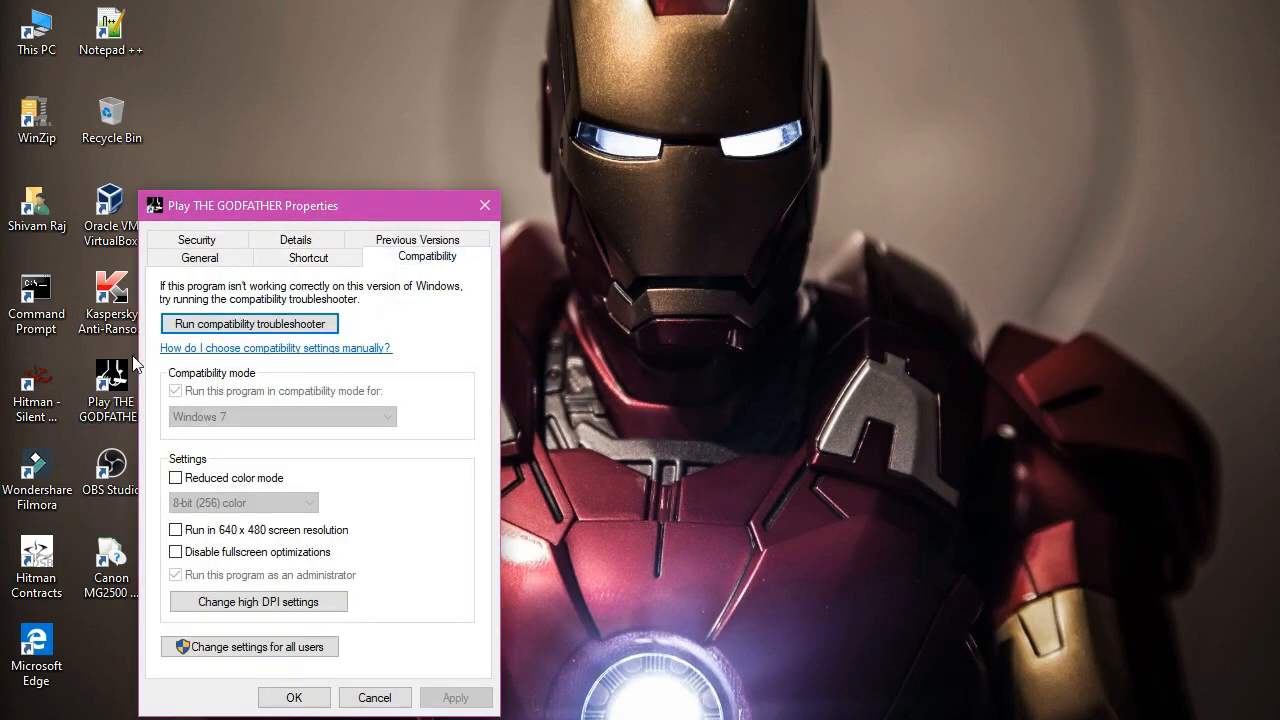
left_click(230, 645)
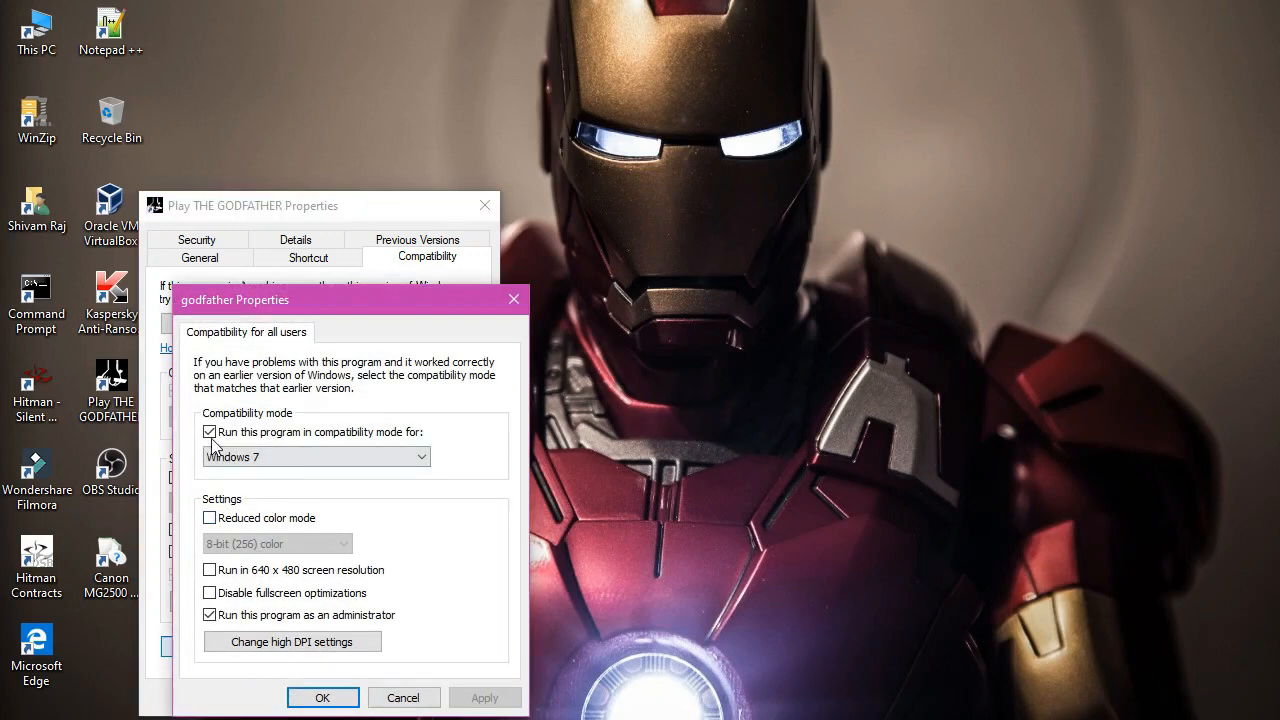
left_click(210, 432)
left_click(210, 615)
left_click(485, 698)
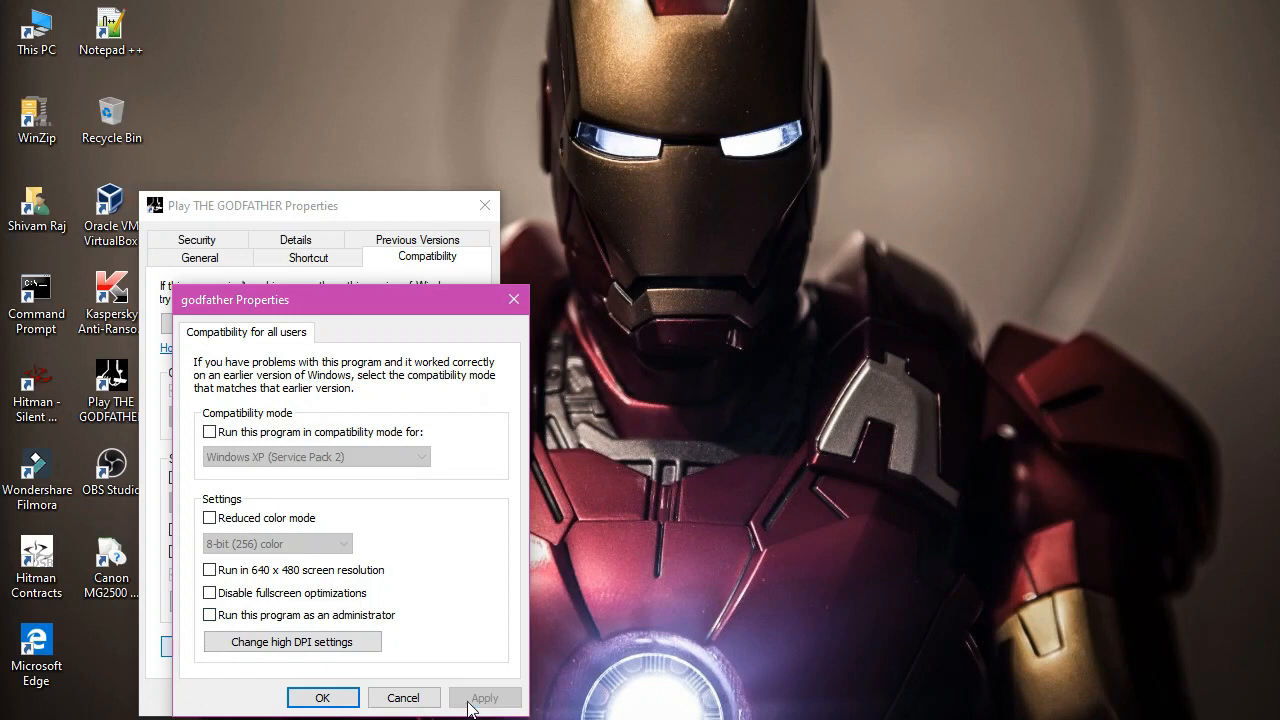
left_click(322, 698)
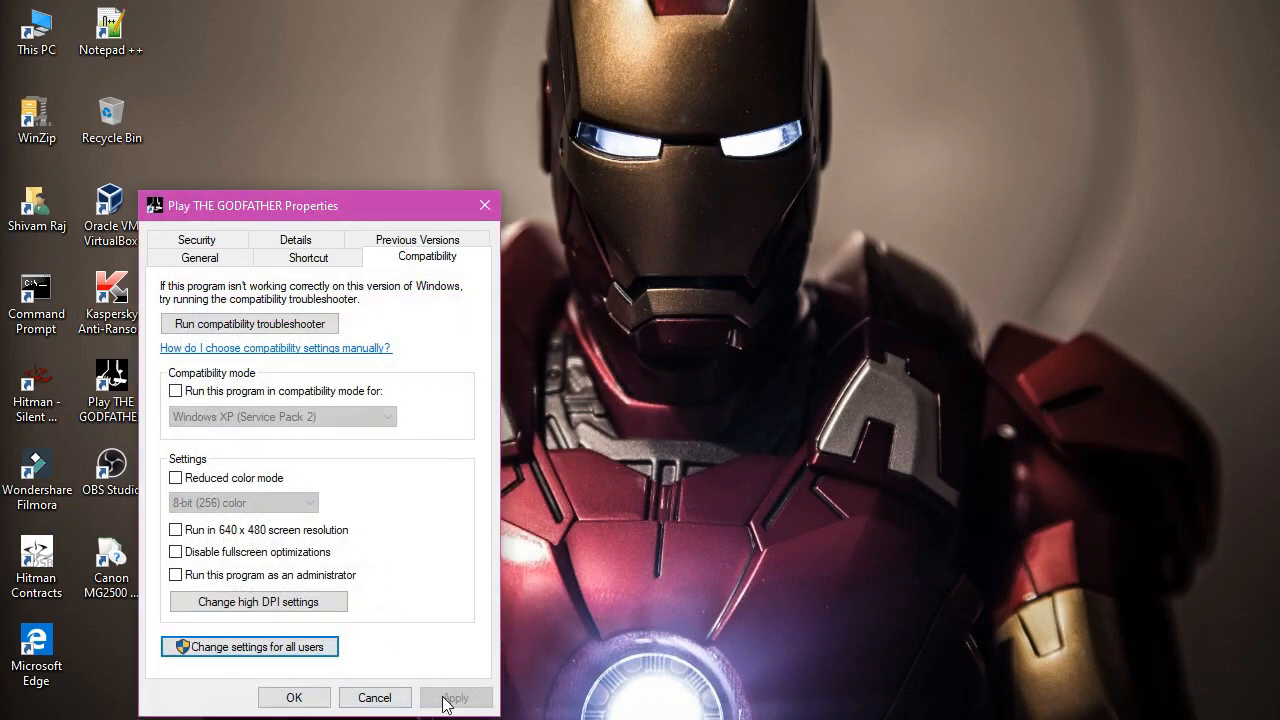
left_click(308, 704)
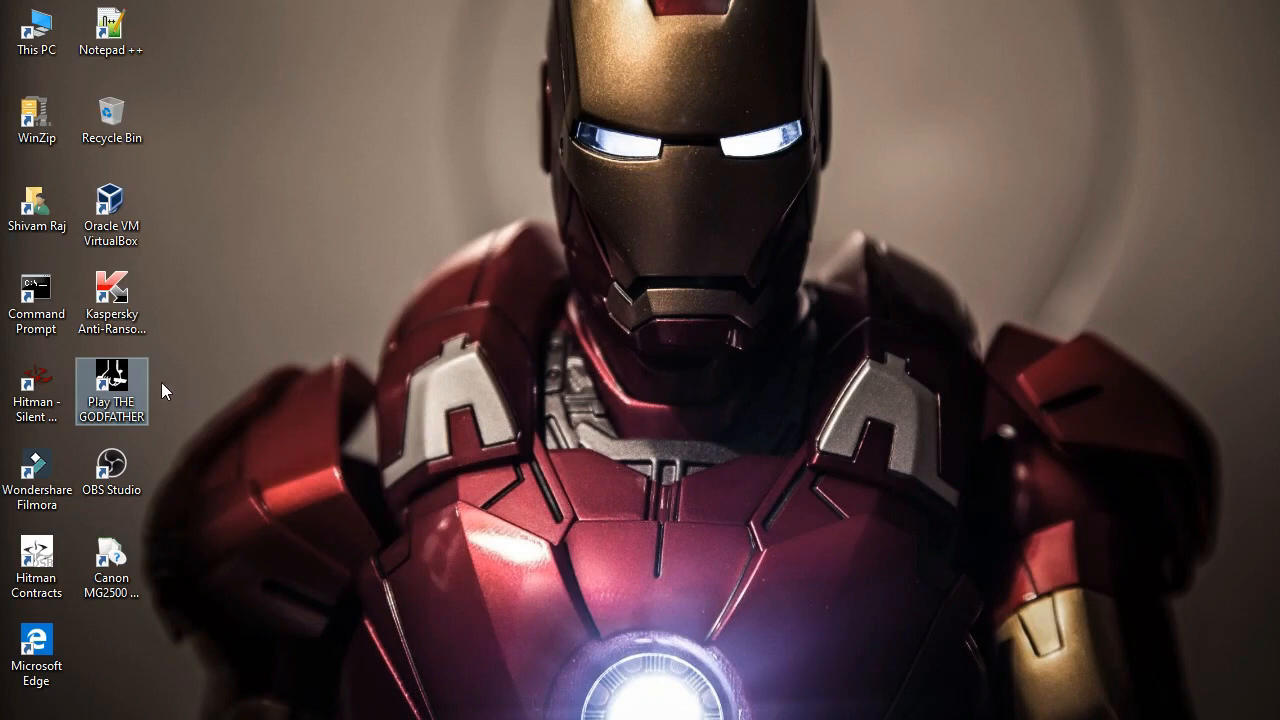
right_click(566, 235)
left_click(598, 293)
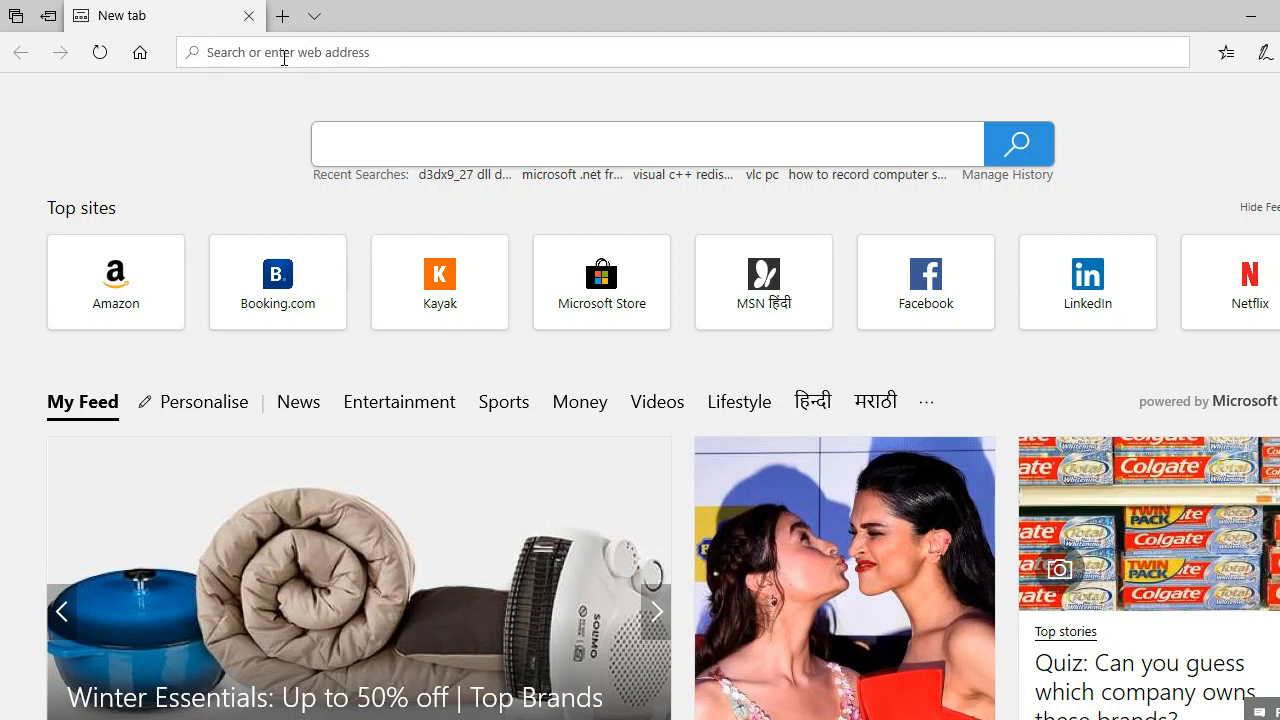
- In Microsoft Edge, search for "visual c++ redistributable" and open Microsoft's latest supported Visual C++ downloads article at the Visual Studio 2015, 2017 and 2019 section
type("visua")
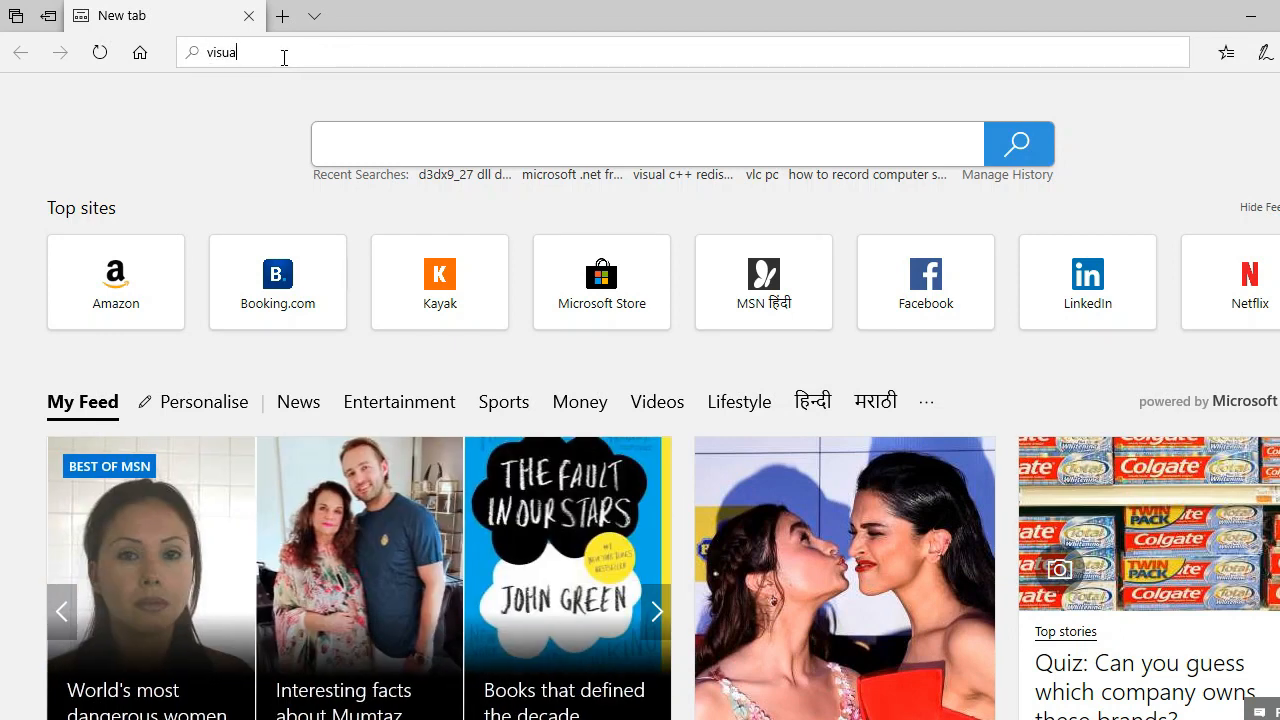
type("l c+")
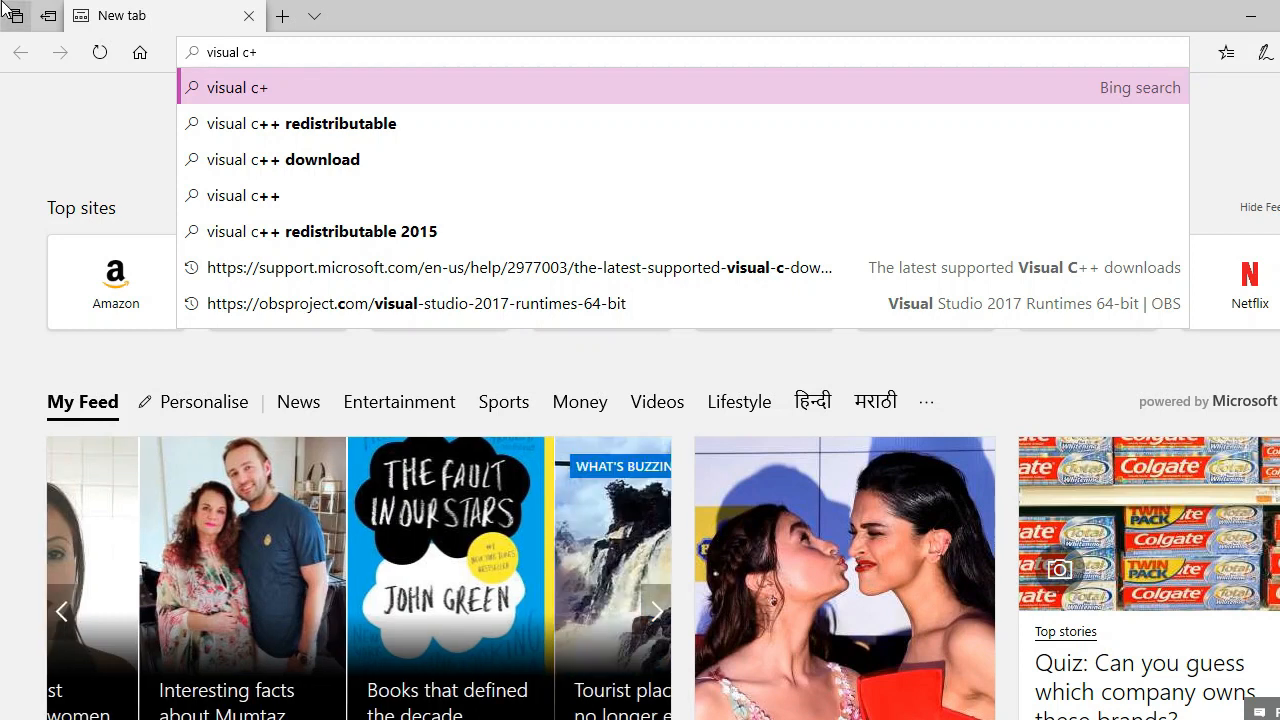
left_click(416, 146)
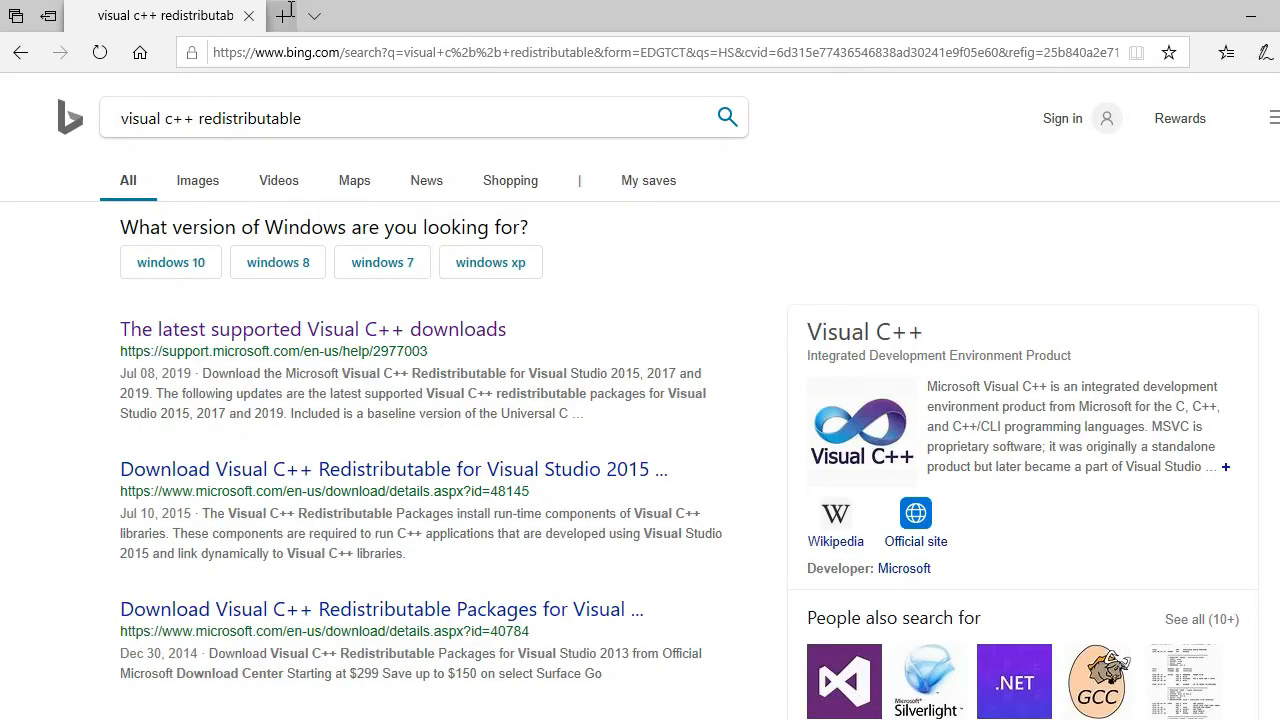
left_click(263, 338)
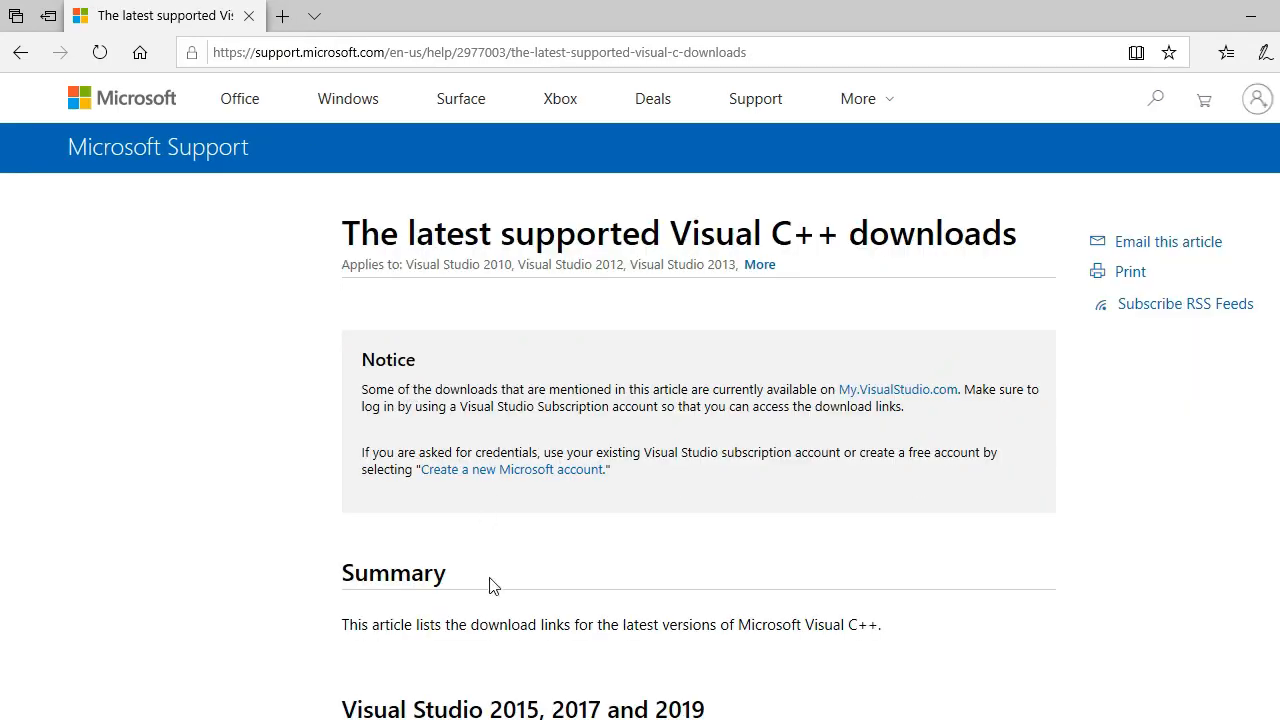
scroll(490, 585, "down", 6)
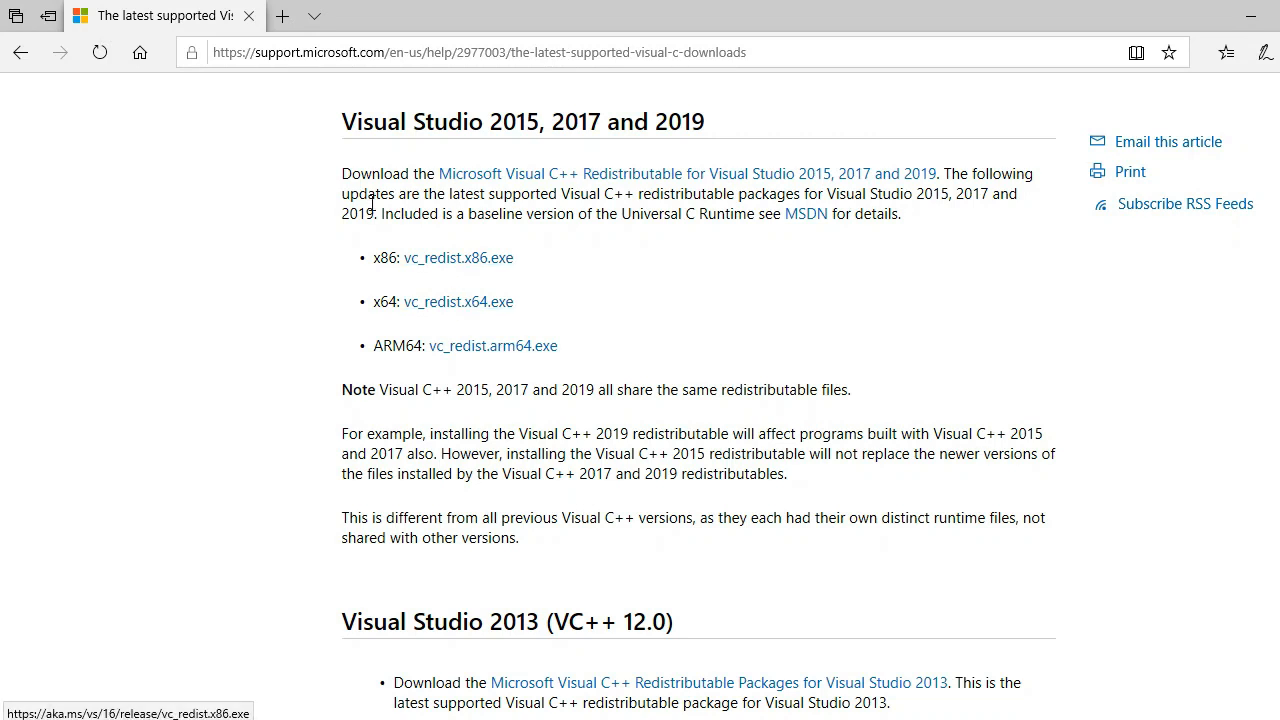
- Search the web for "nicrosoft .net framework" in a new browser tab
key("ctrl+t")
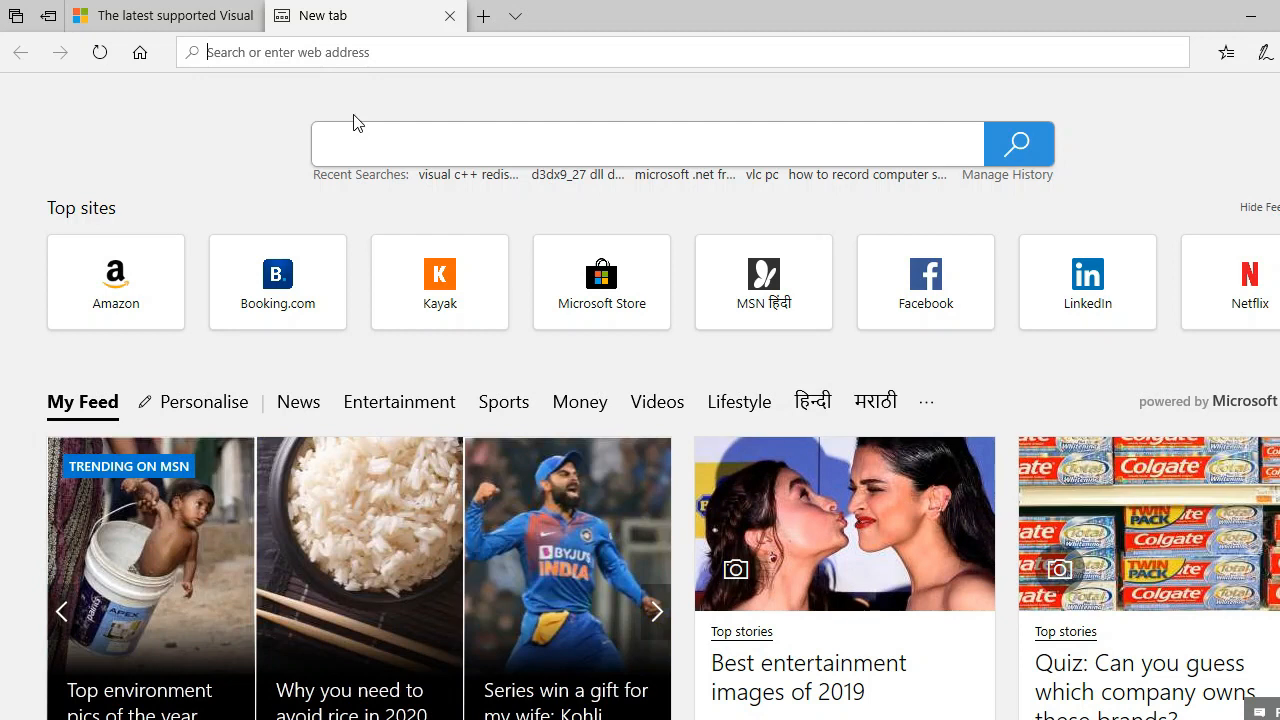
type("nicrosoft ")
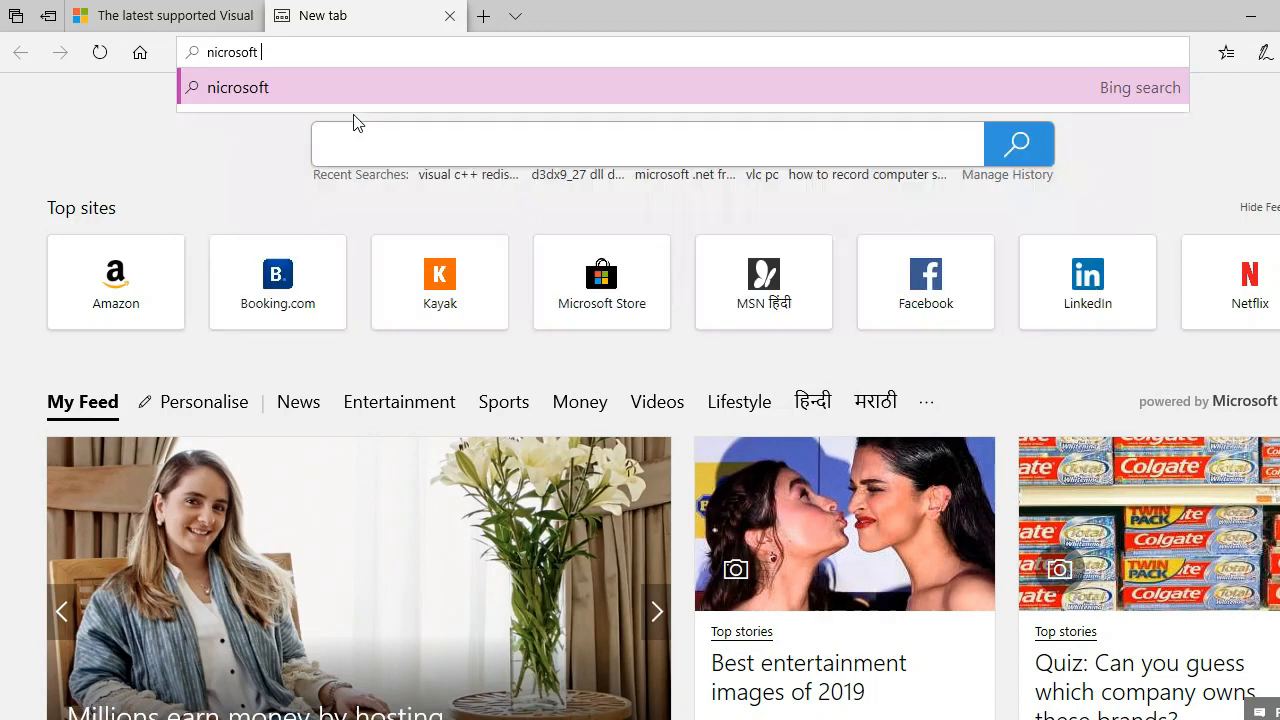
type(".net ")
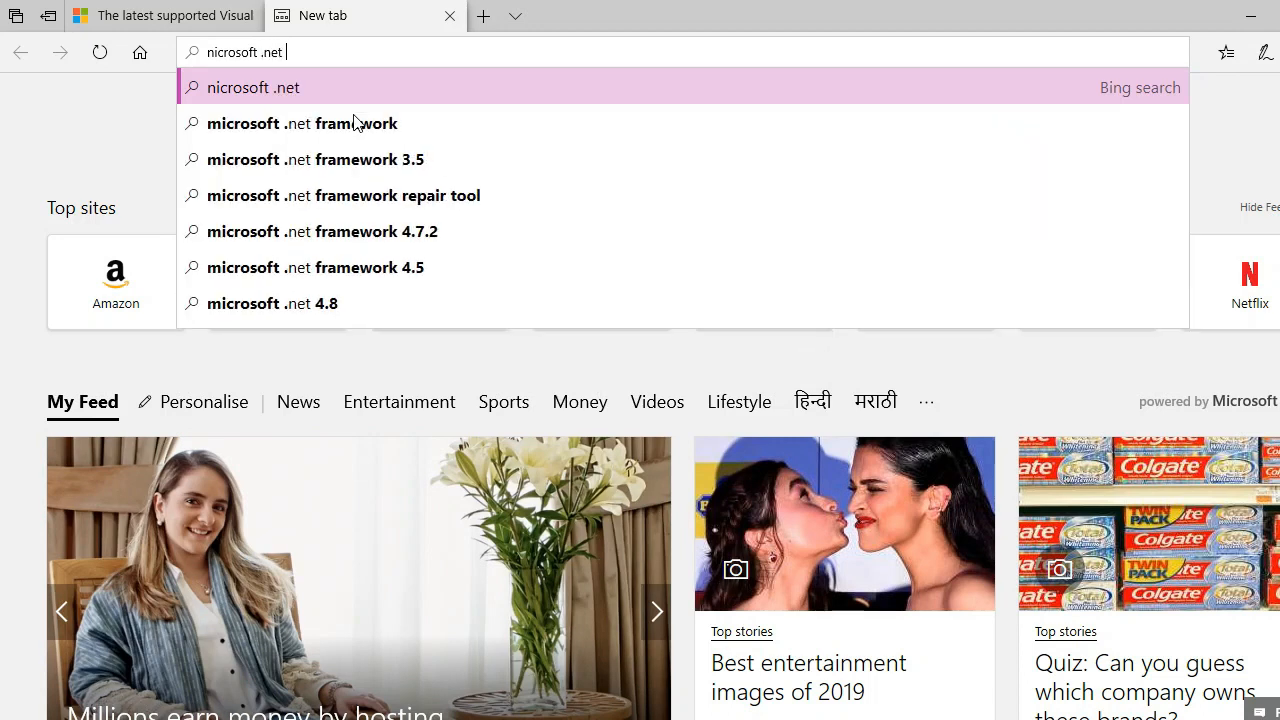
type("framewr")
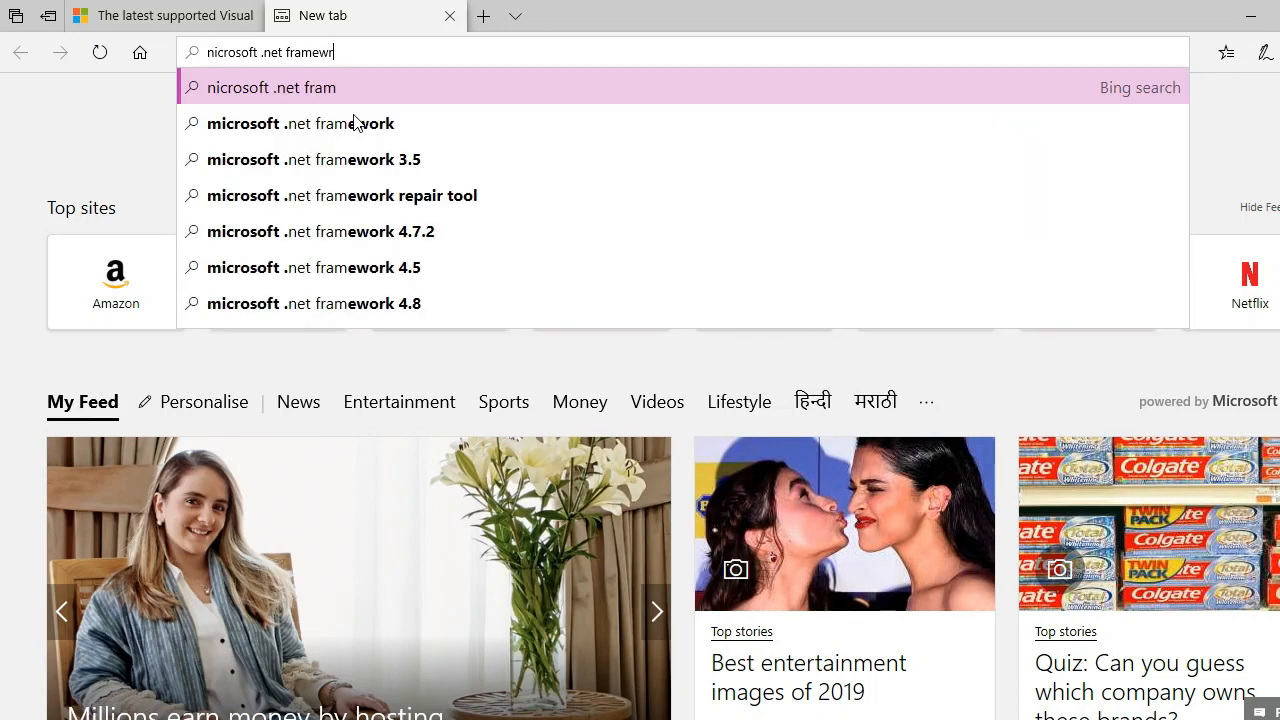
key("BackSpace")
type("ork")
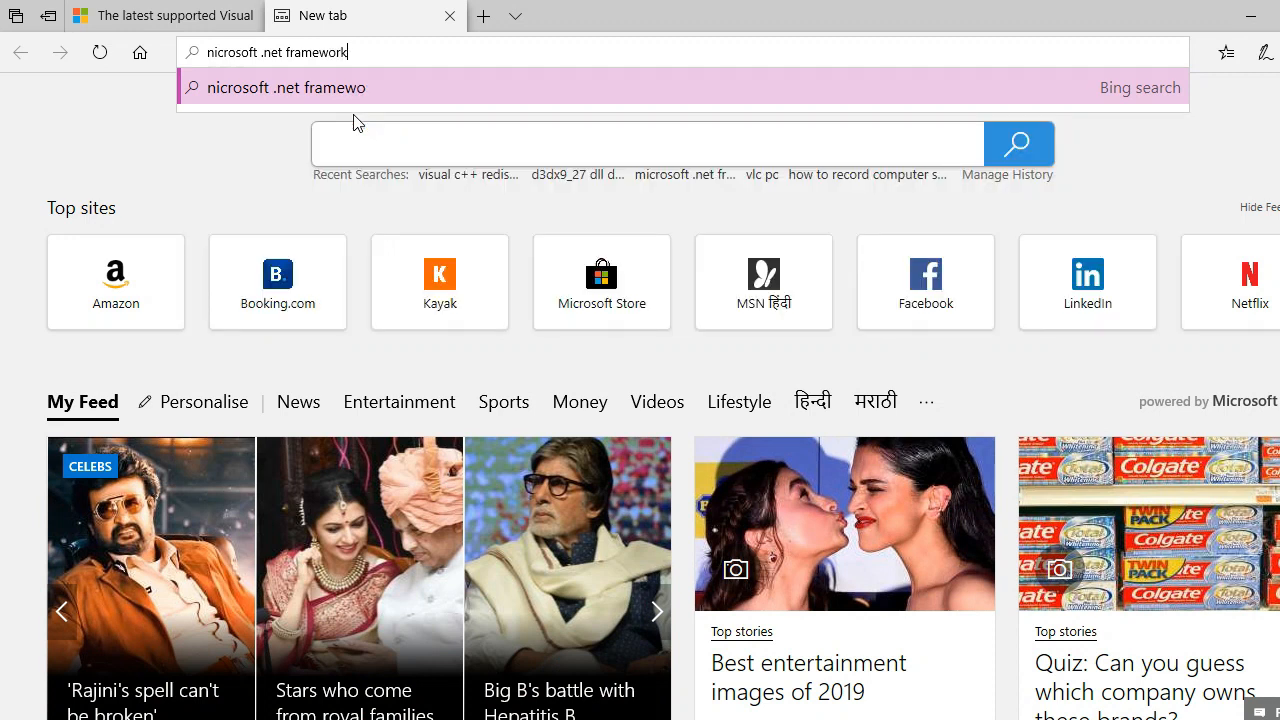
key("Return")
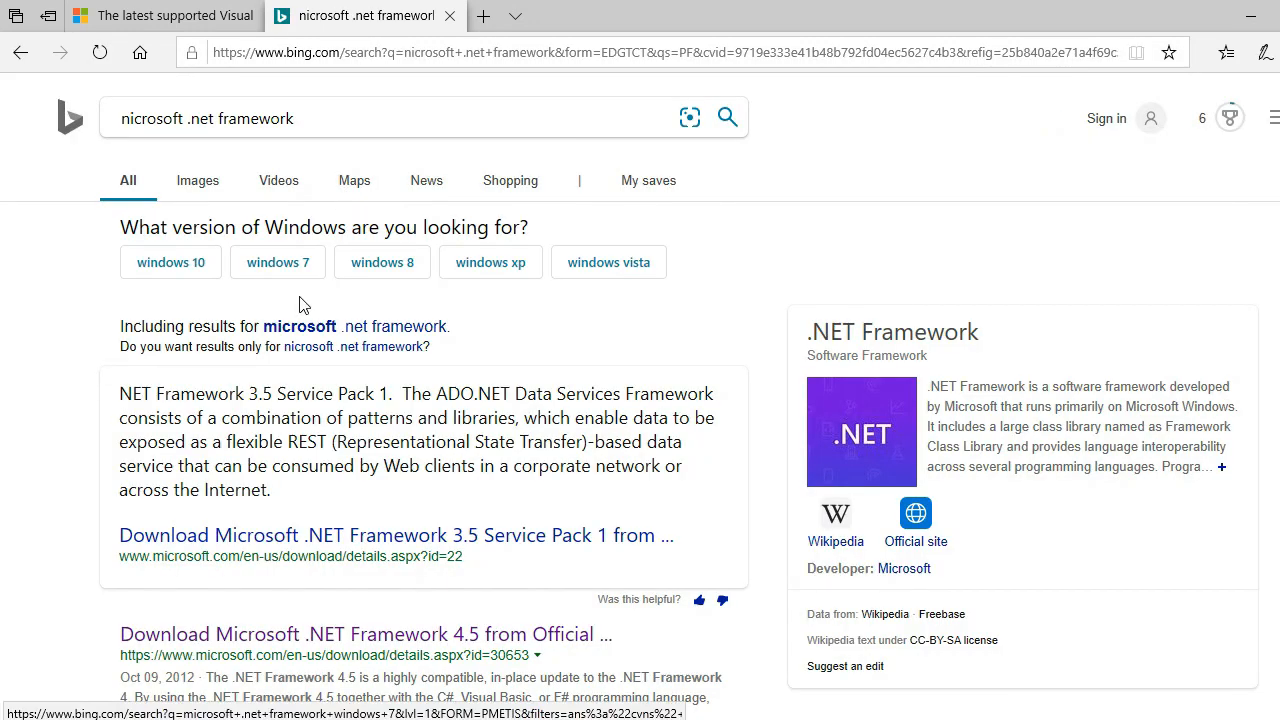
- Open Microsoft's .NET Framework 4.5 download page from the search results and go to its language and download options
scroll(245, 520, "down", 1)
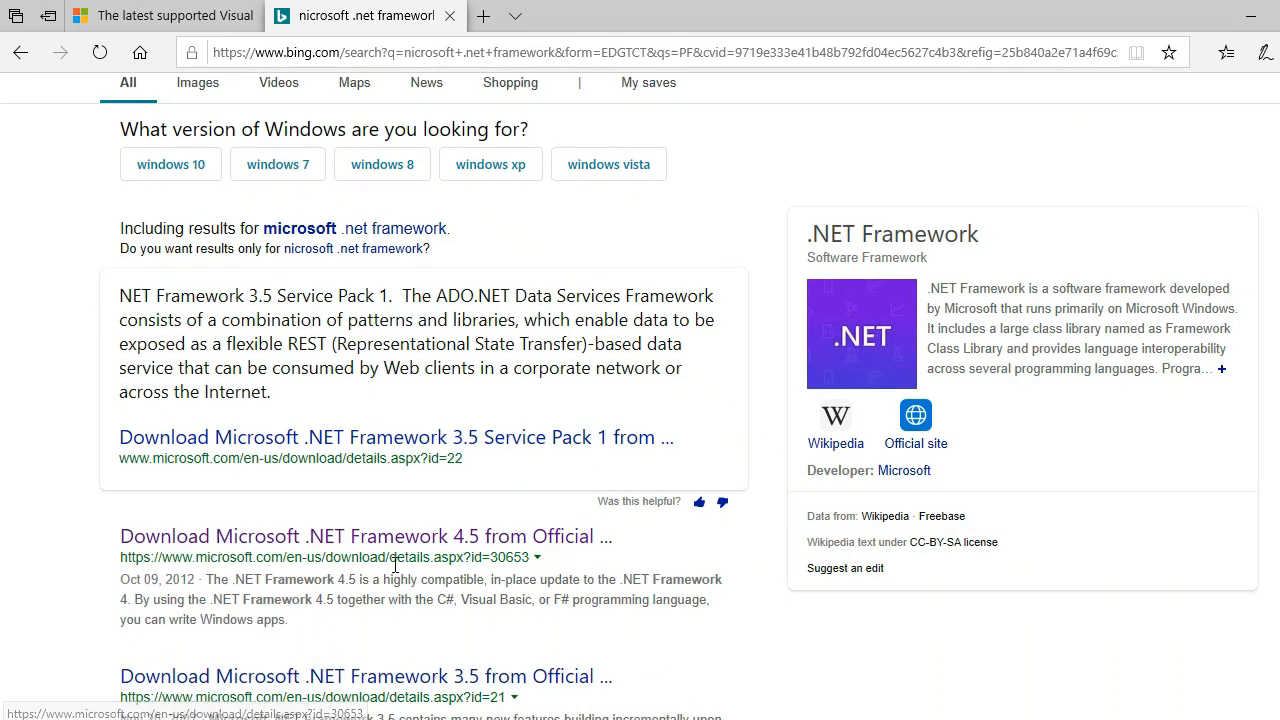
left_click(352, 545)
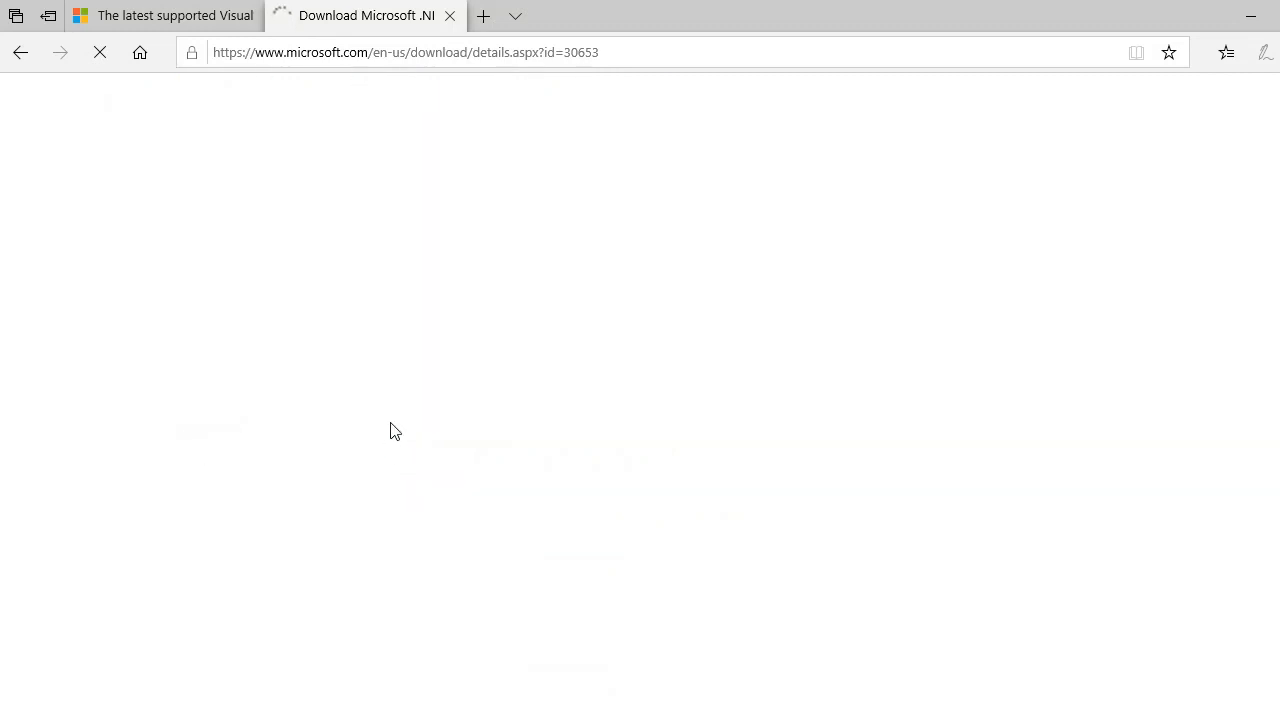
scroll(378, 550, "down", 2)
scroll(378, 550, "down", 3)
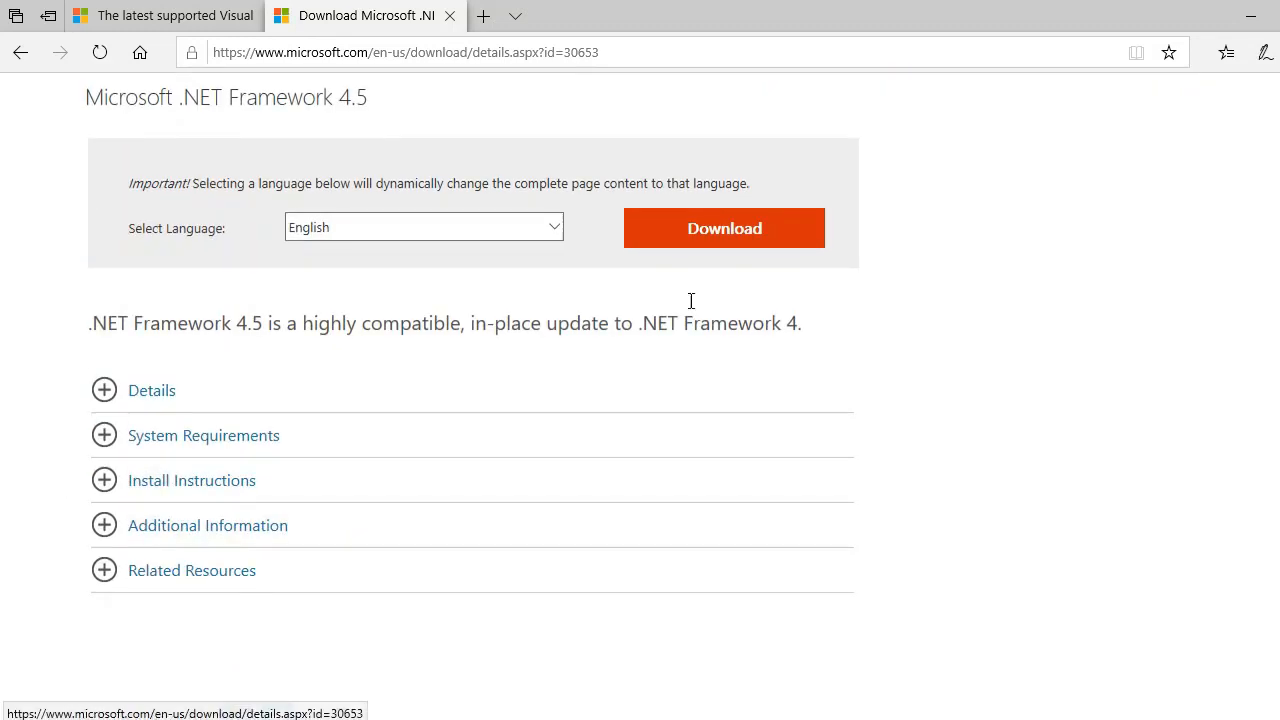
- Request the English download of Microsoft .NET Framework 4.5, and cancel the prompt for dotNetFx45_Full_setup.exe
left_click(482, 233)
left_click(487, 238)
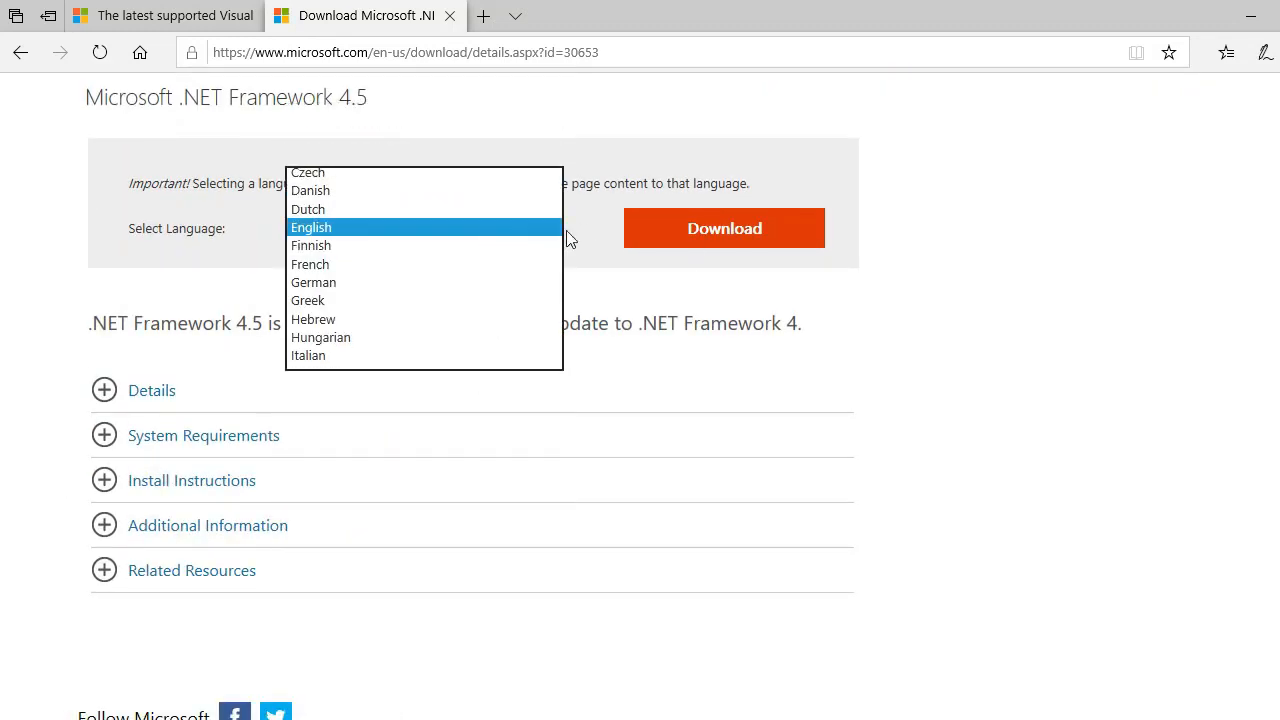
left_click(757, 243)
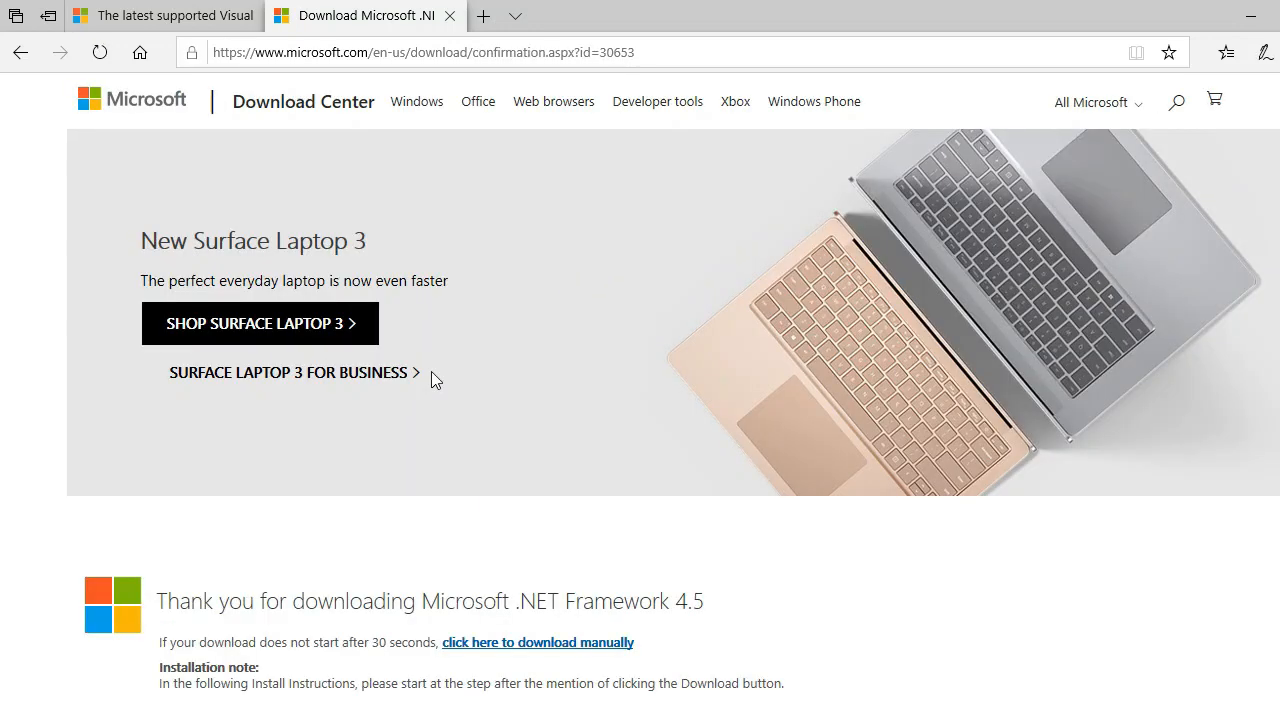
scroll(331, 566, "down", 2)
left_click(512, 450)
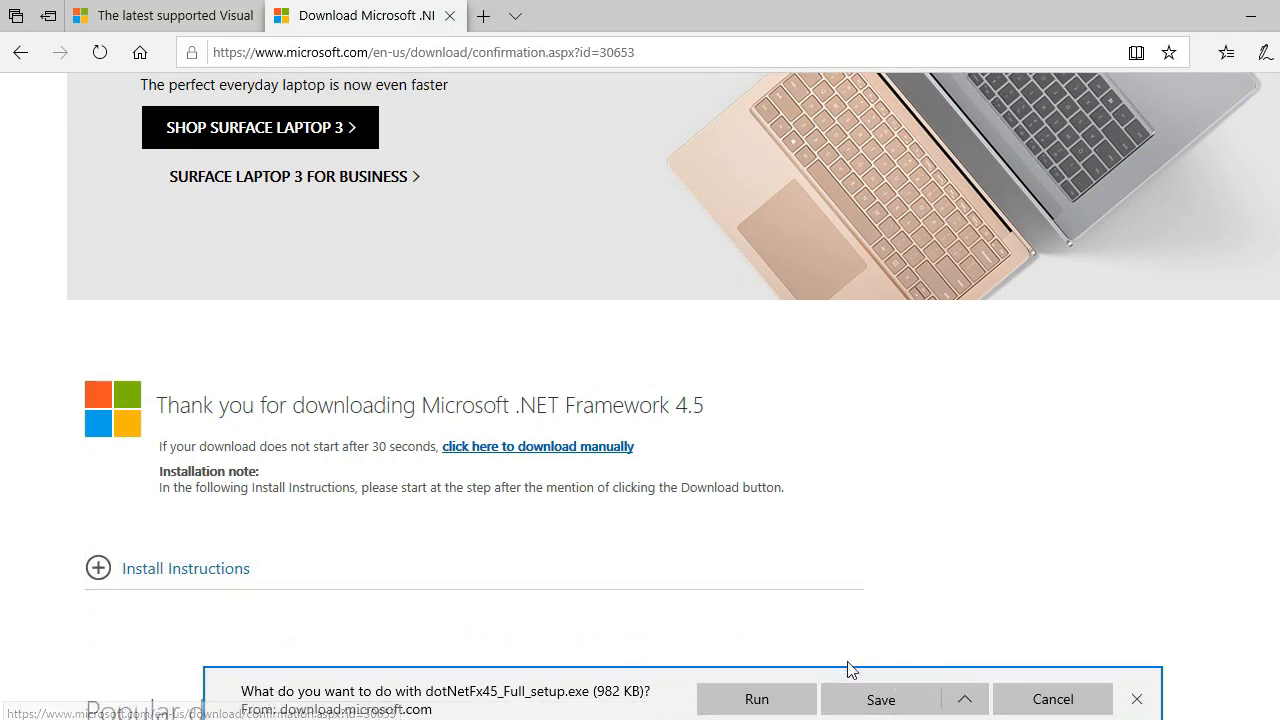
left_click(1033, 698)
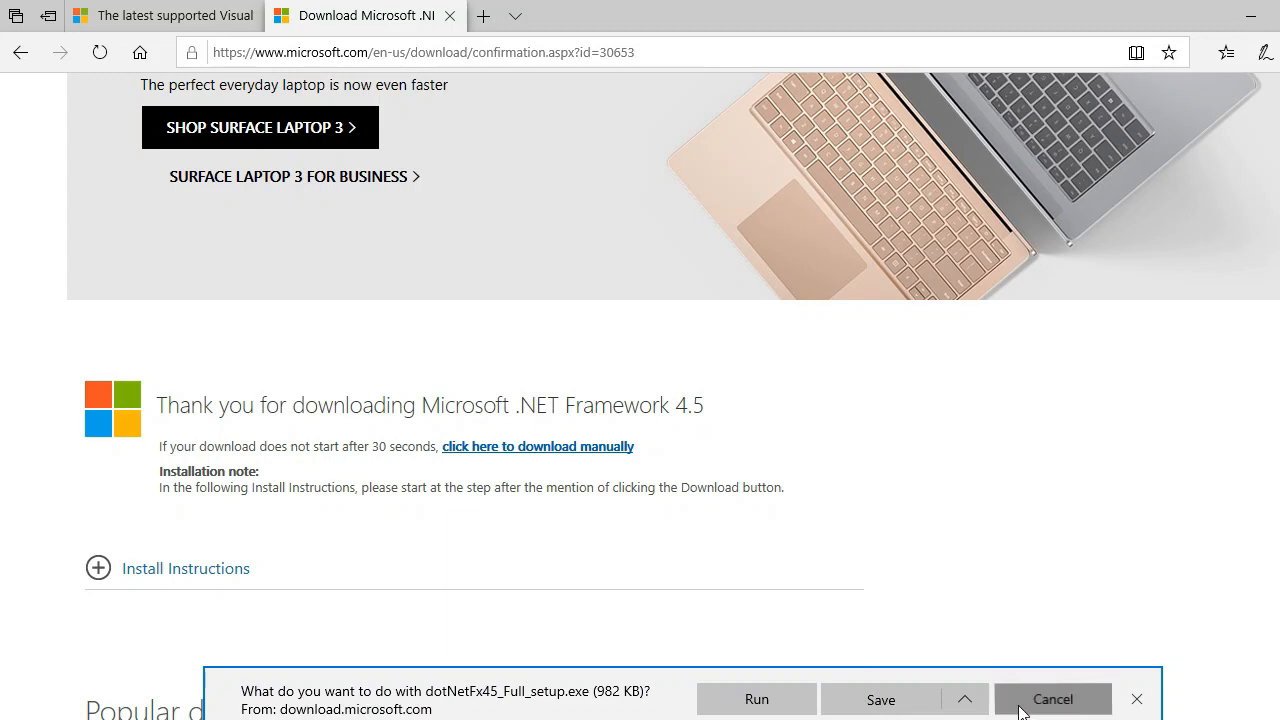
- Close the .NET Framework download page and the Visual C++ downloads article to return to the desktop
left_click(162, 14)
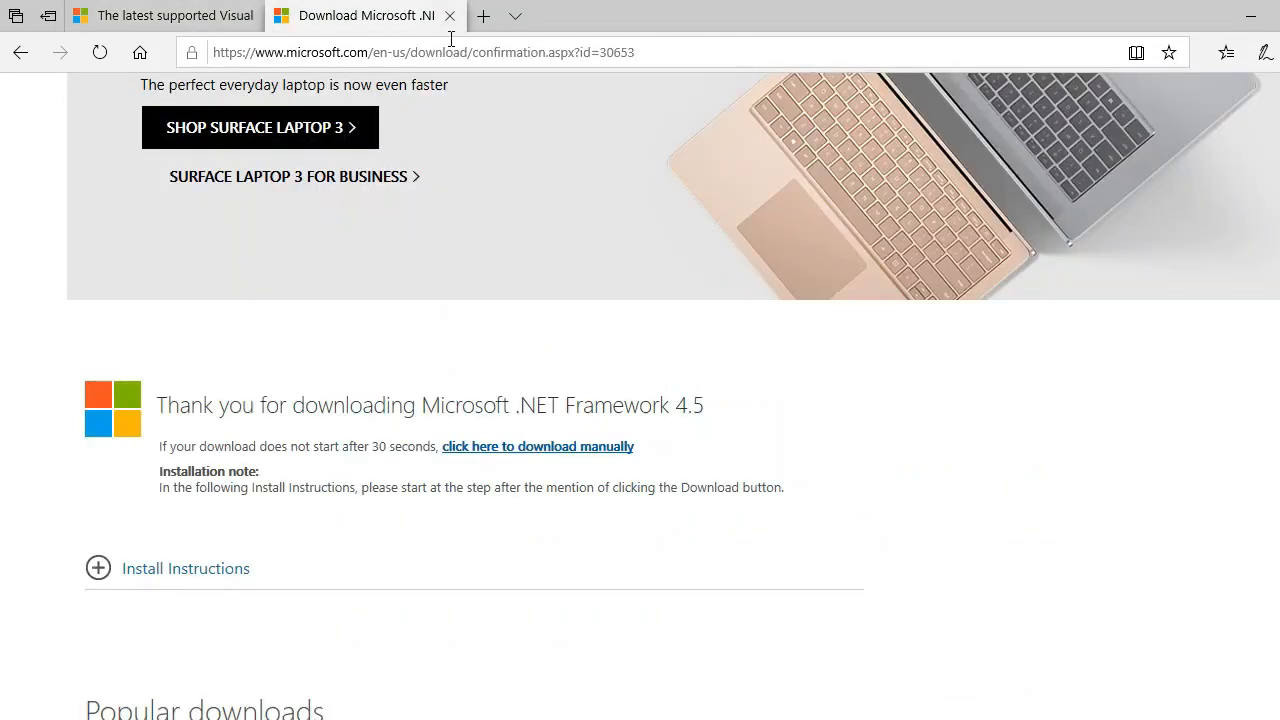
left_click(450, 18)
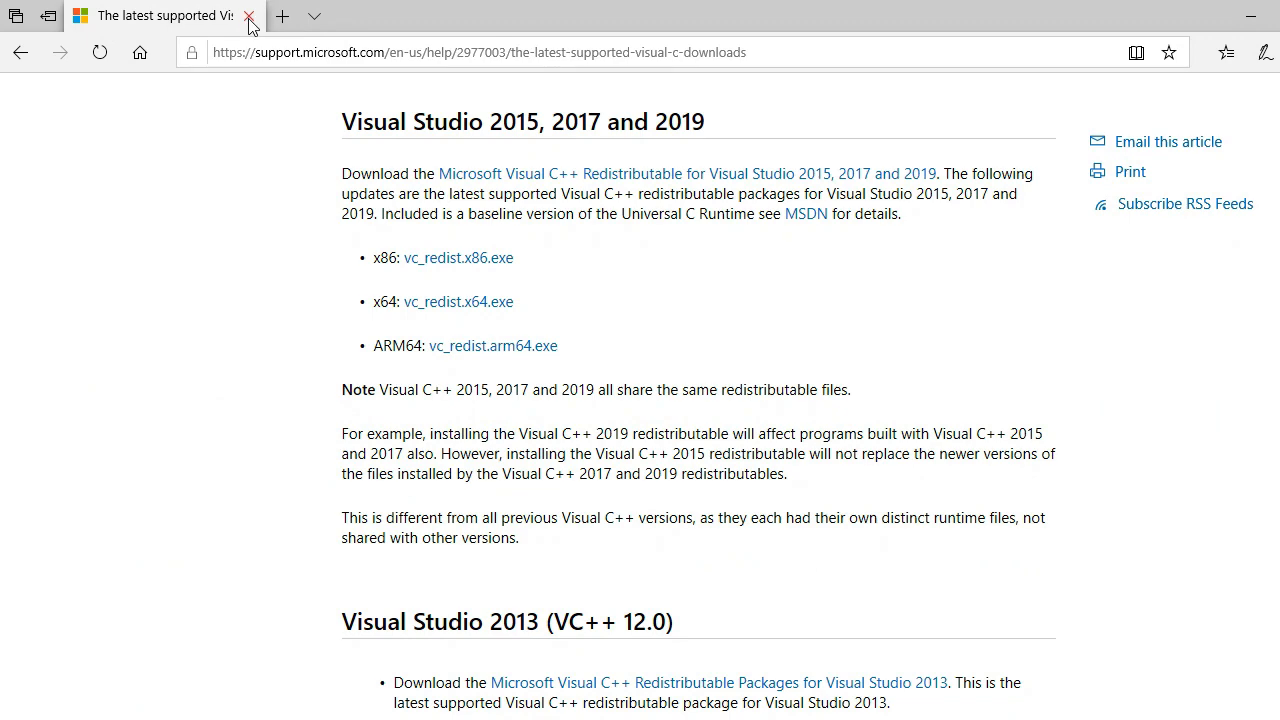
left_click(249, 17)
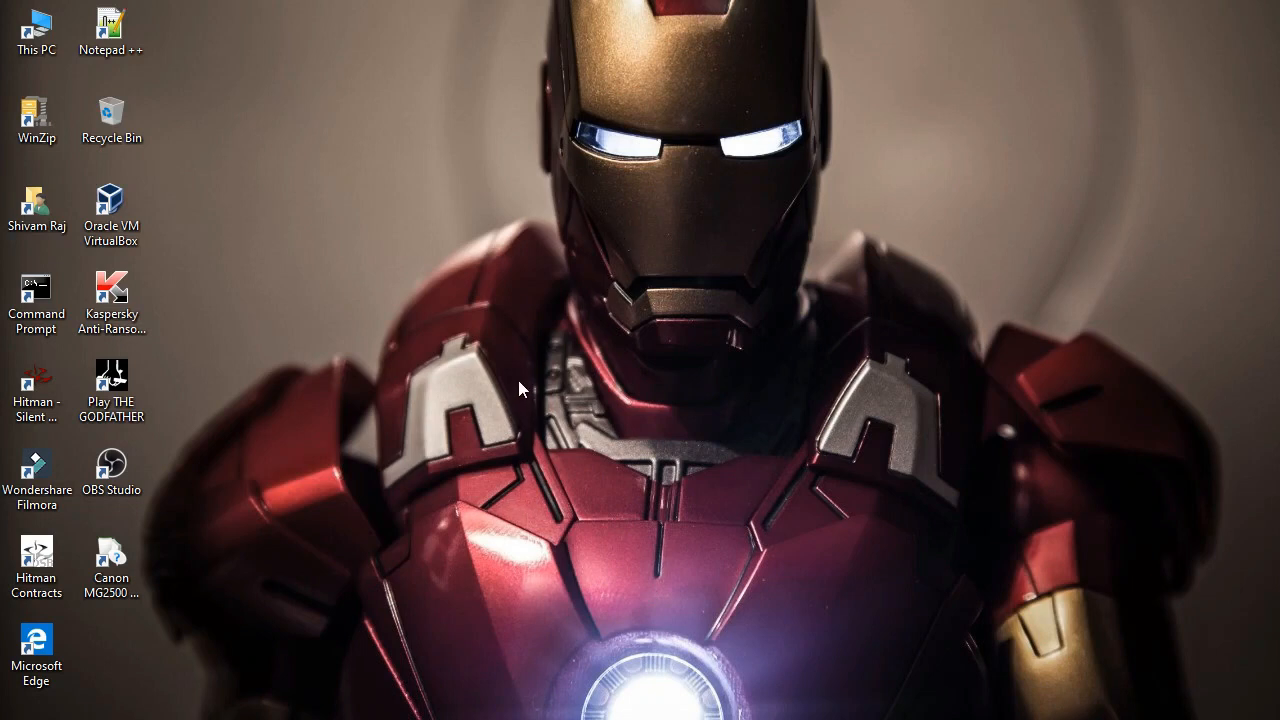
right_click(527, 269)
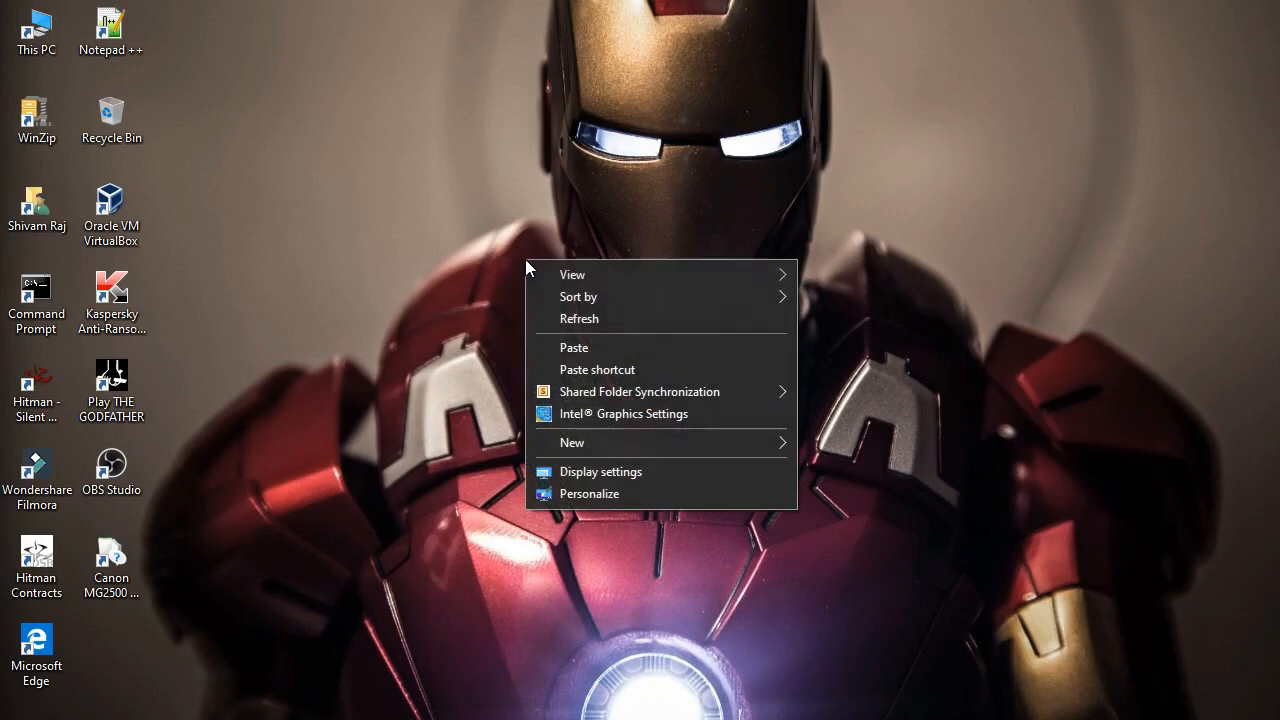
left_click(561, 320)
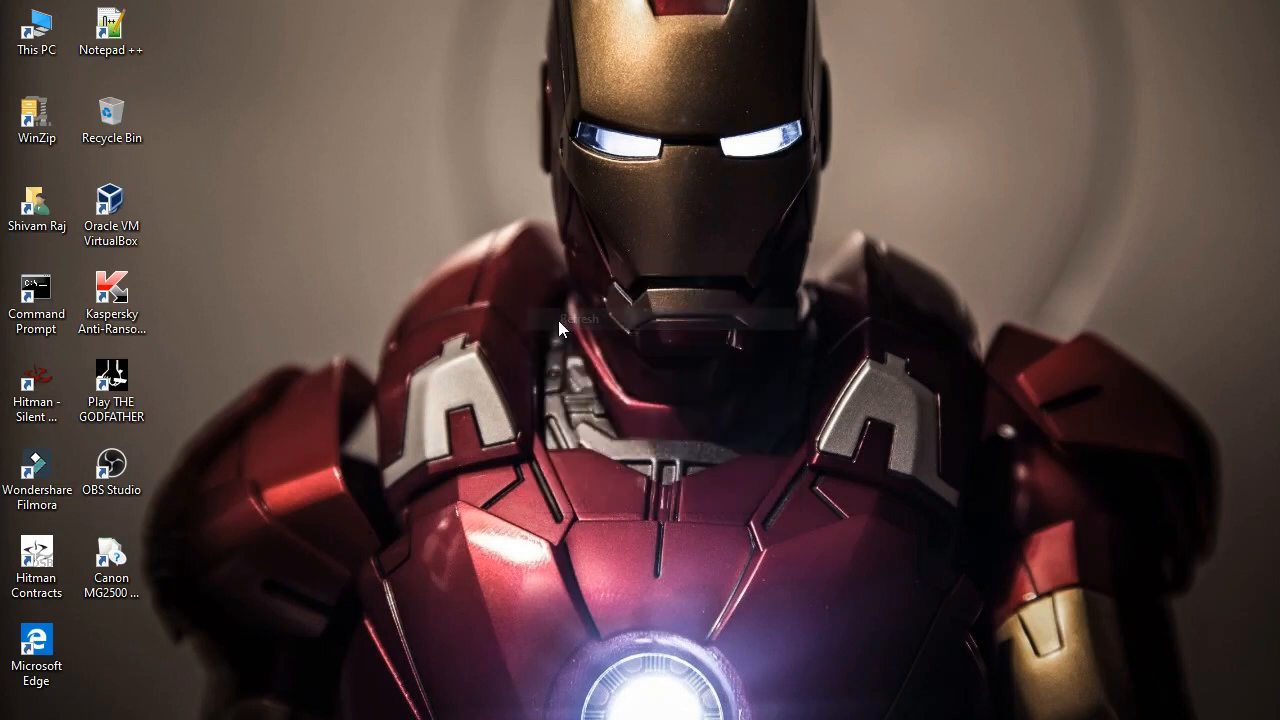
right_click(559, 244)
left_click(597, 302)
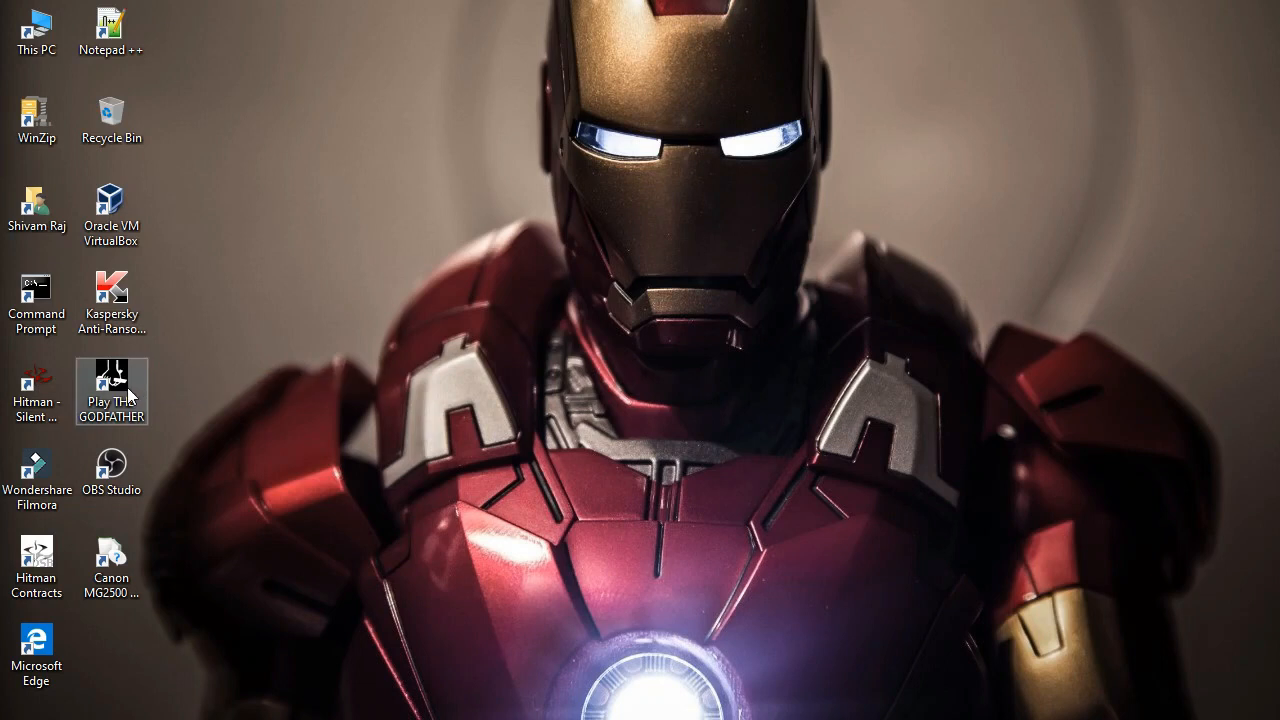
right_click(480, 190)
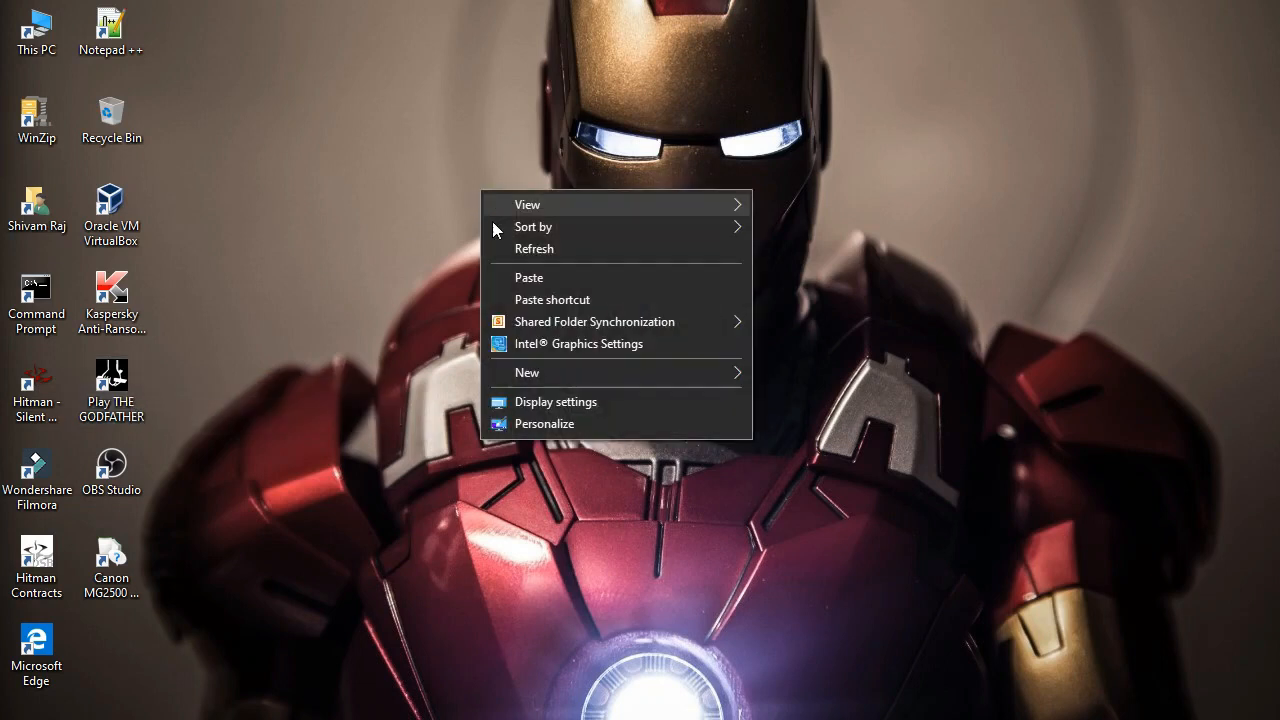
left_click(507, 248)
right_click(515, 246)
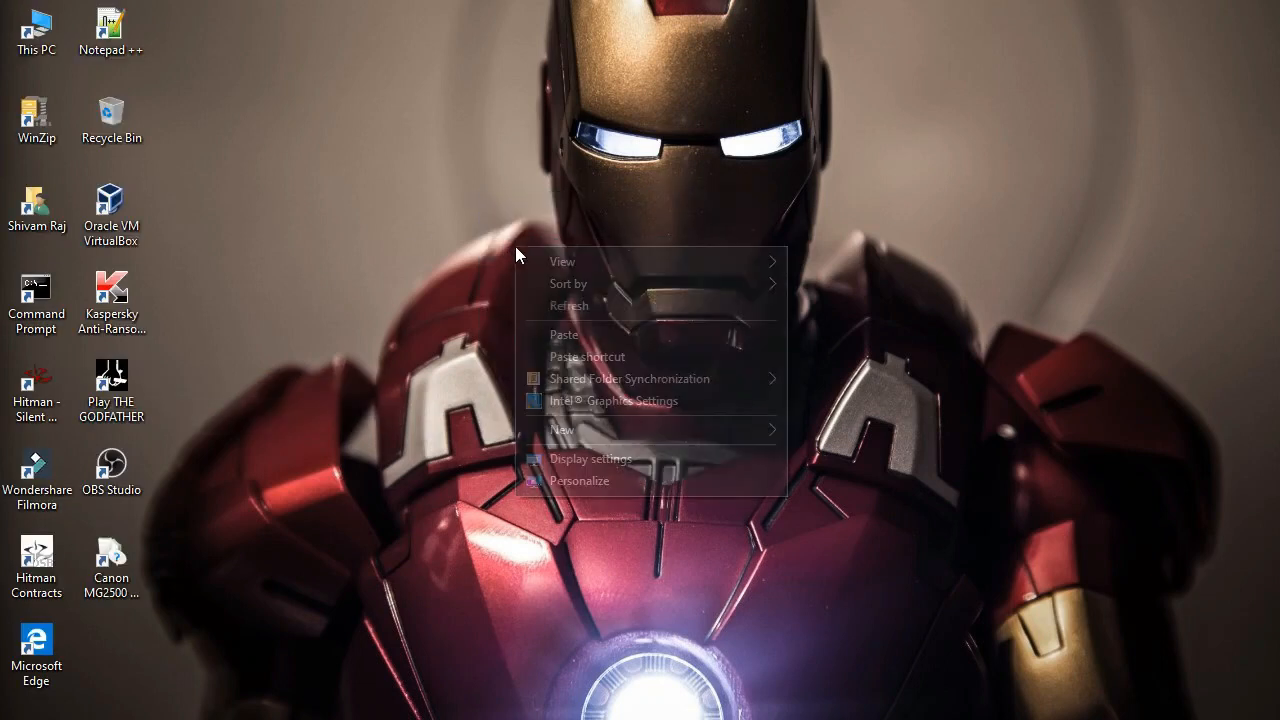
left_click(538, 303)
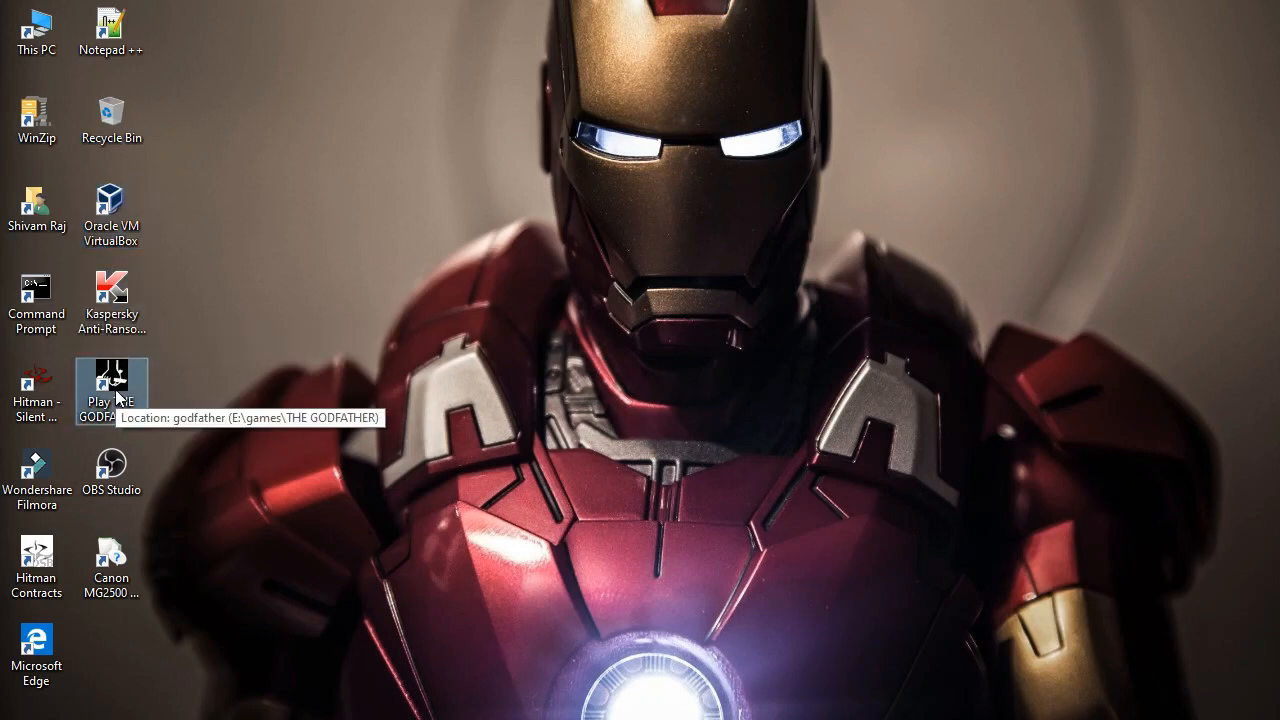
- Open the SysWOW64 folder inside the Windows folder on the Windows 10 (C:) drive
double_click(52, 36)
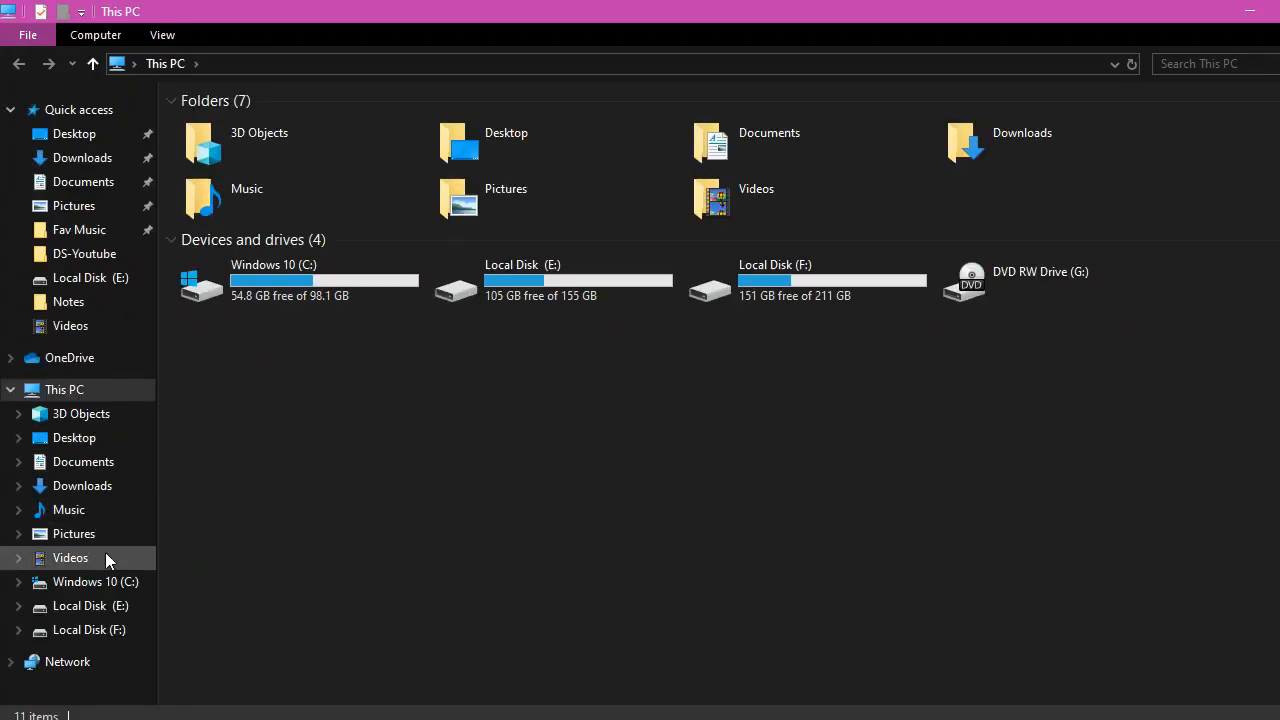
left_click(106, 585)
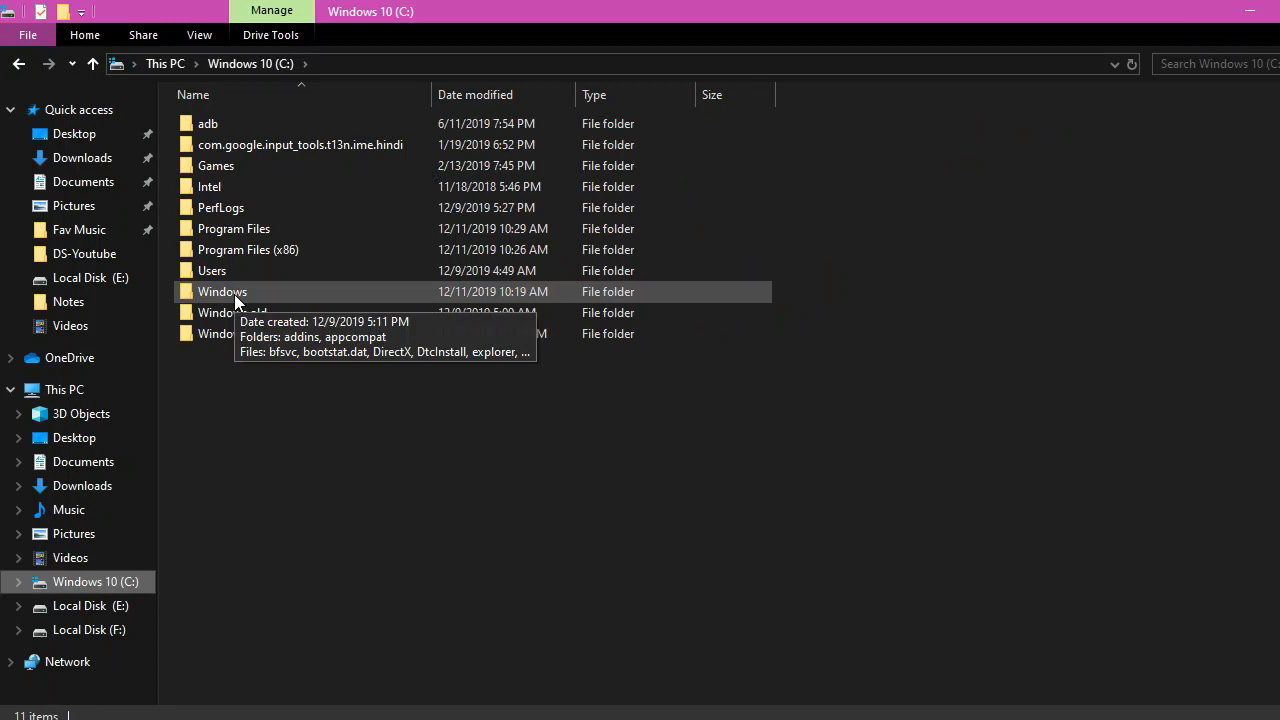
double_click(234, 294)
scroll(256, 585, "down", 14)
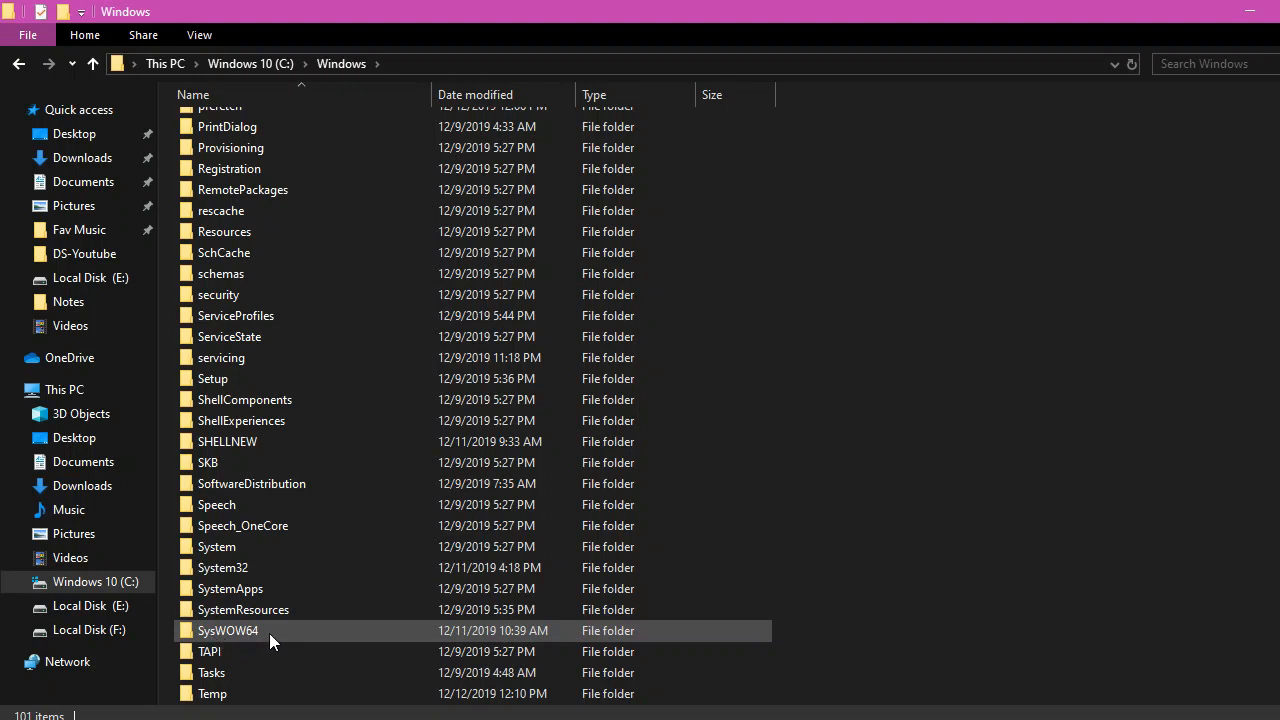
double_click(269, 633)
- Find d3dx9_27.dll among the DirectX DLLs in the SysWOW64 folder and select it
scroll(380, 522, "down", 6)
scroll(381, 522, "down", 20)
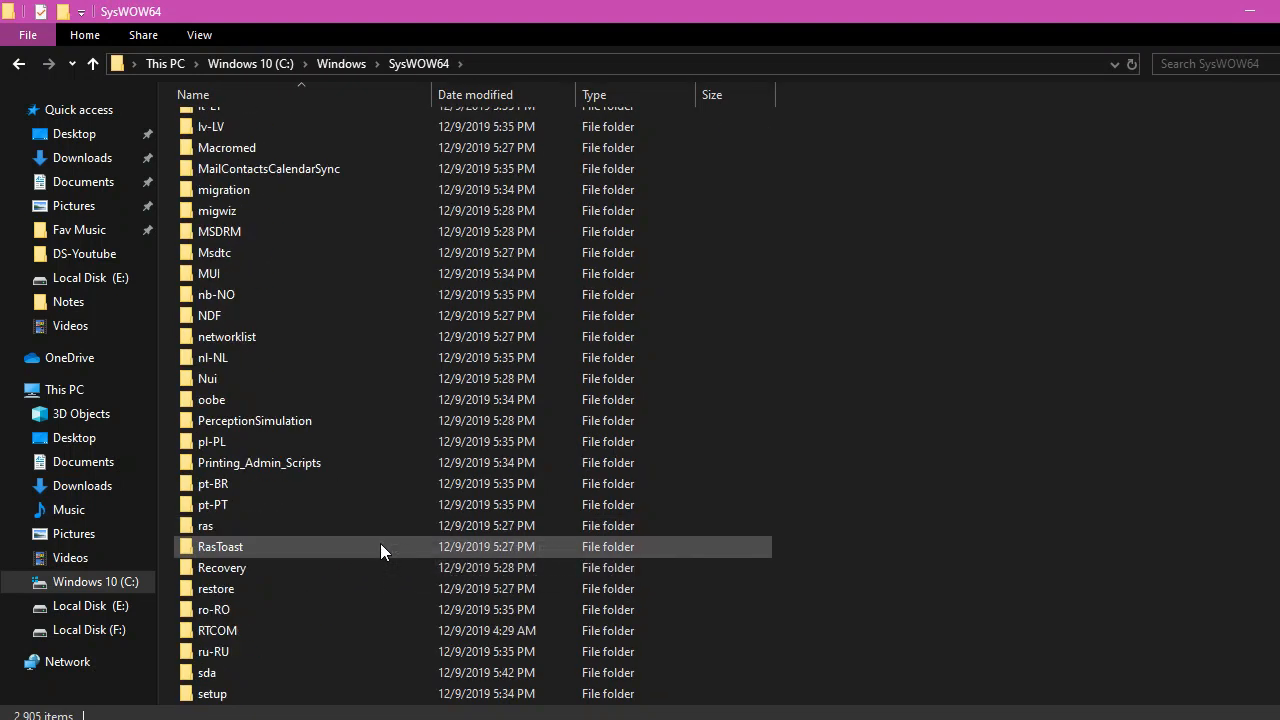
scroll(360, 588, "down", 11)
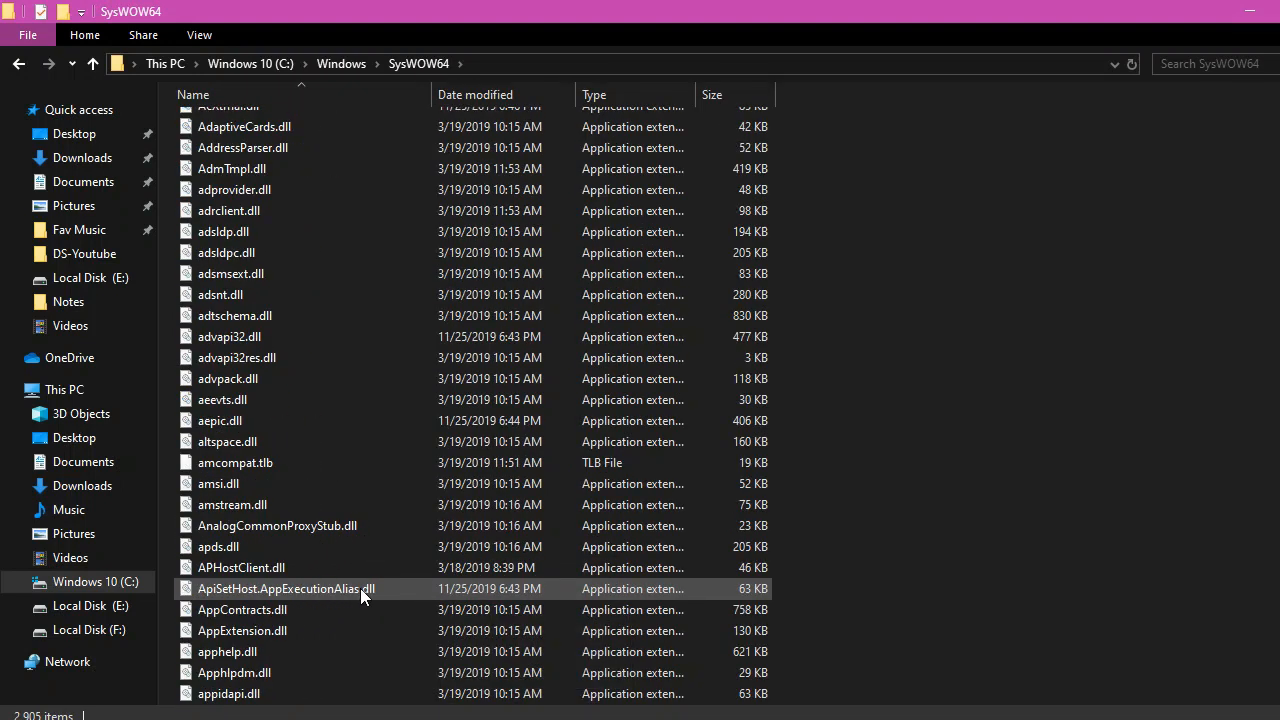
scroll(360, 590, "down", 13)
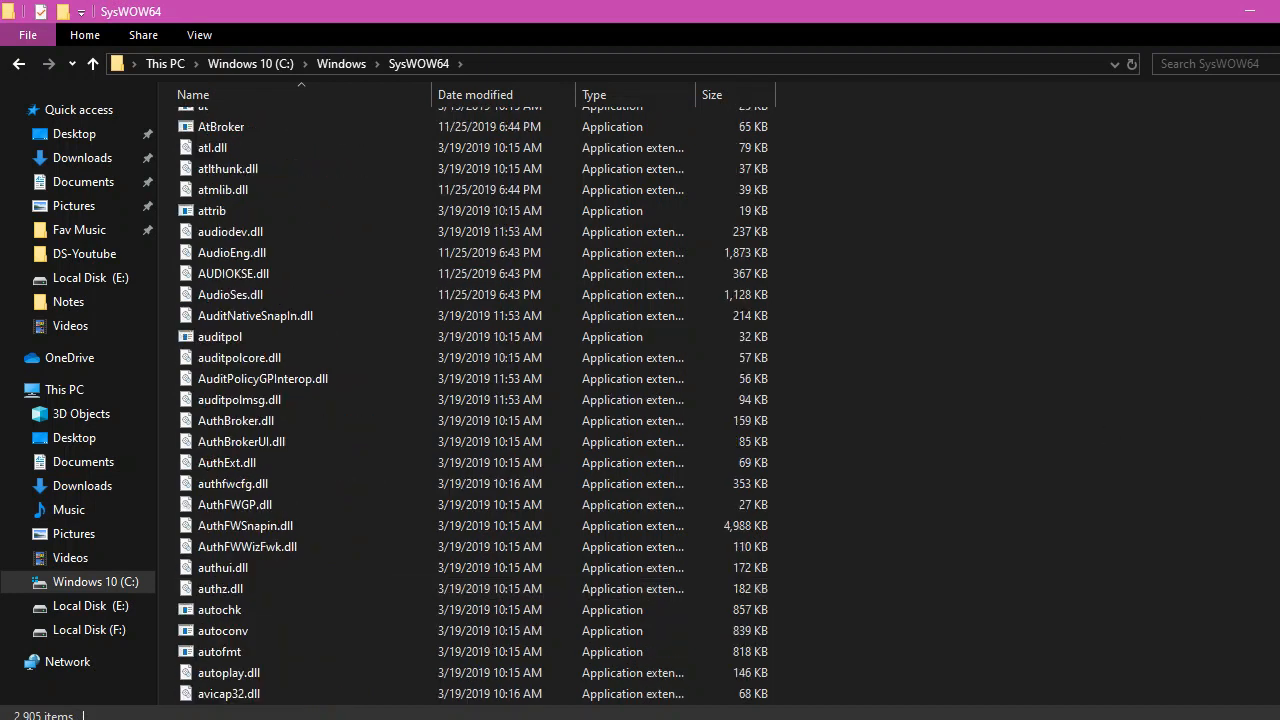
scroll(470, 406, "down", 20)
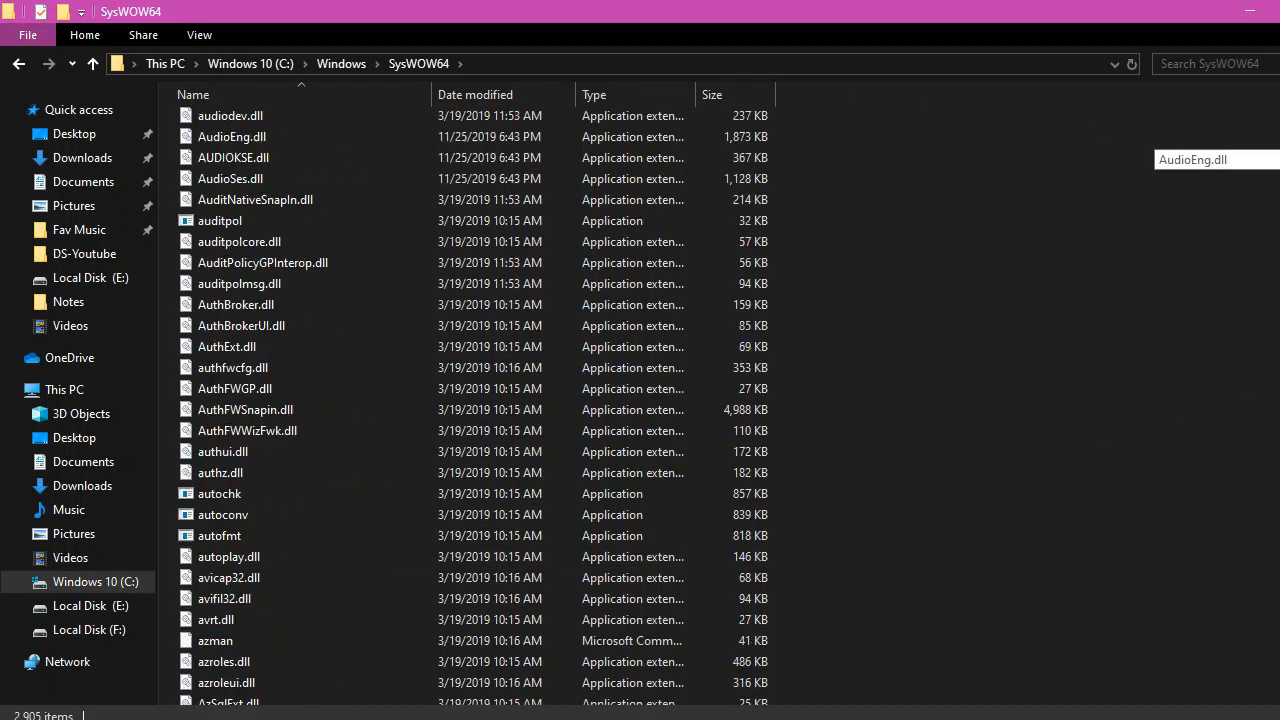
scroll(470, 406, "down", 20)
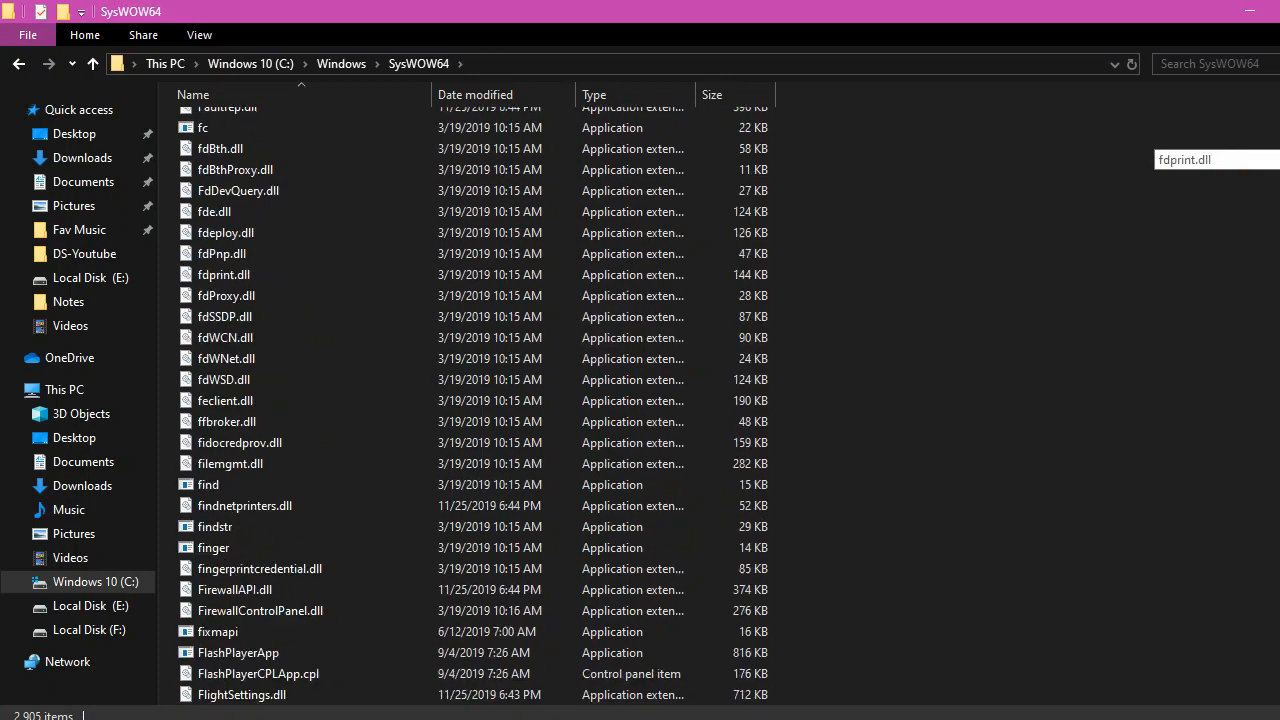
left_click_drag(1279, 325, 1279, 266)
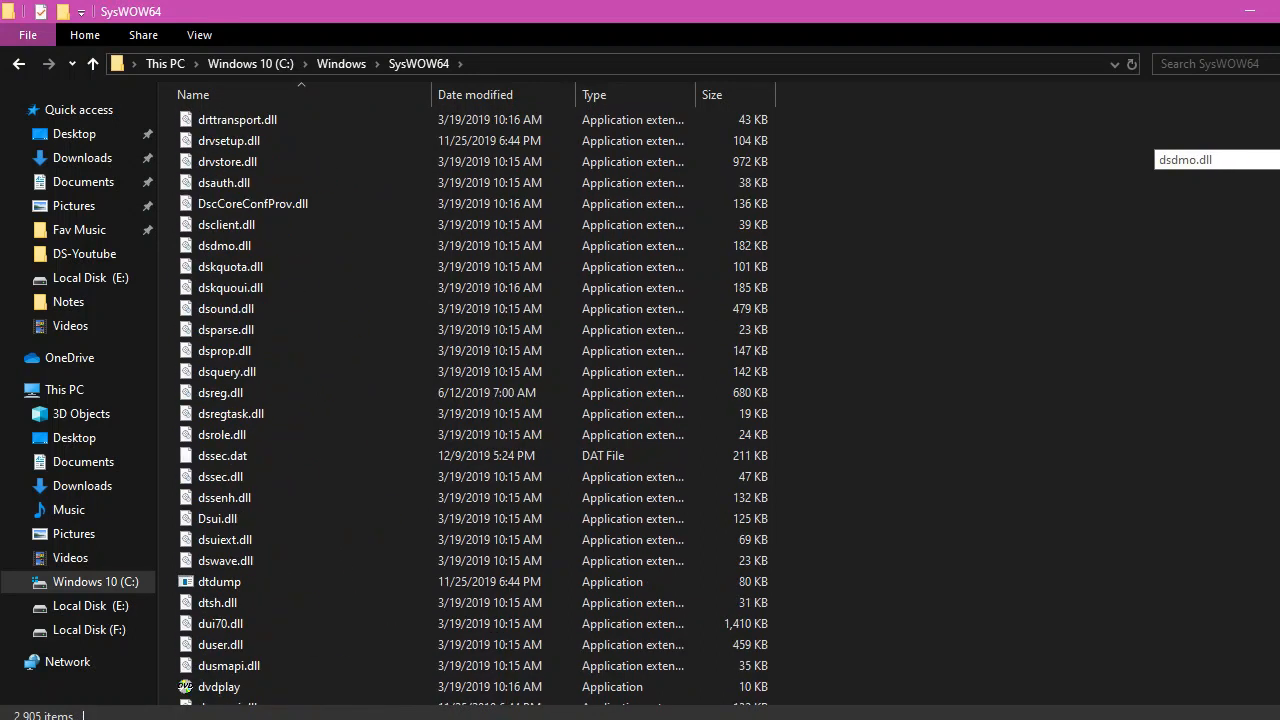
scroll(448, 557, "up", 2)
scroll(450, 557, "down", 4)
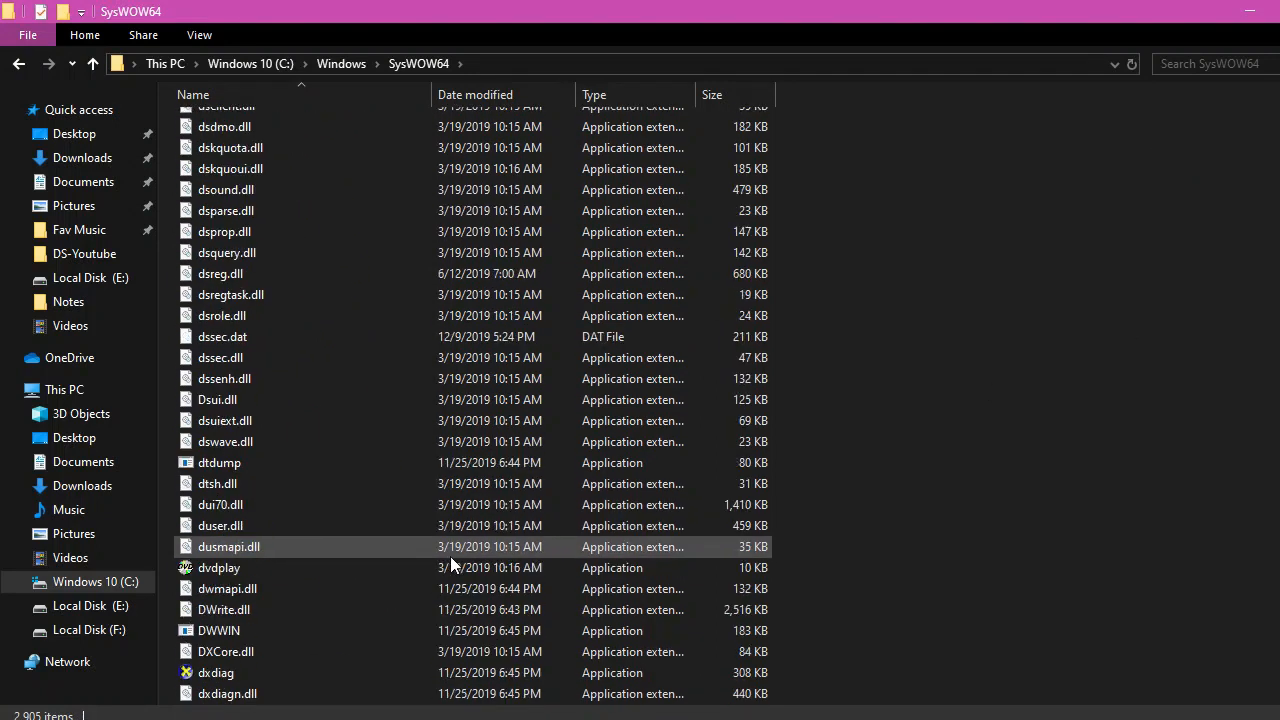
scroll(450, 556, "down", 6)
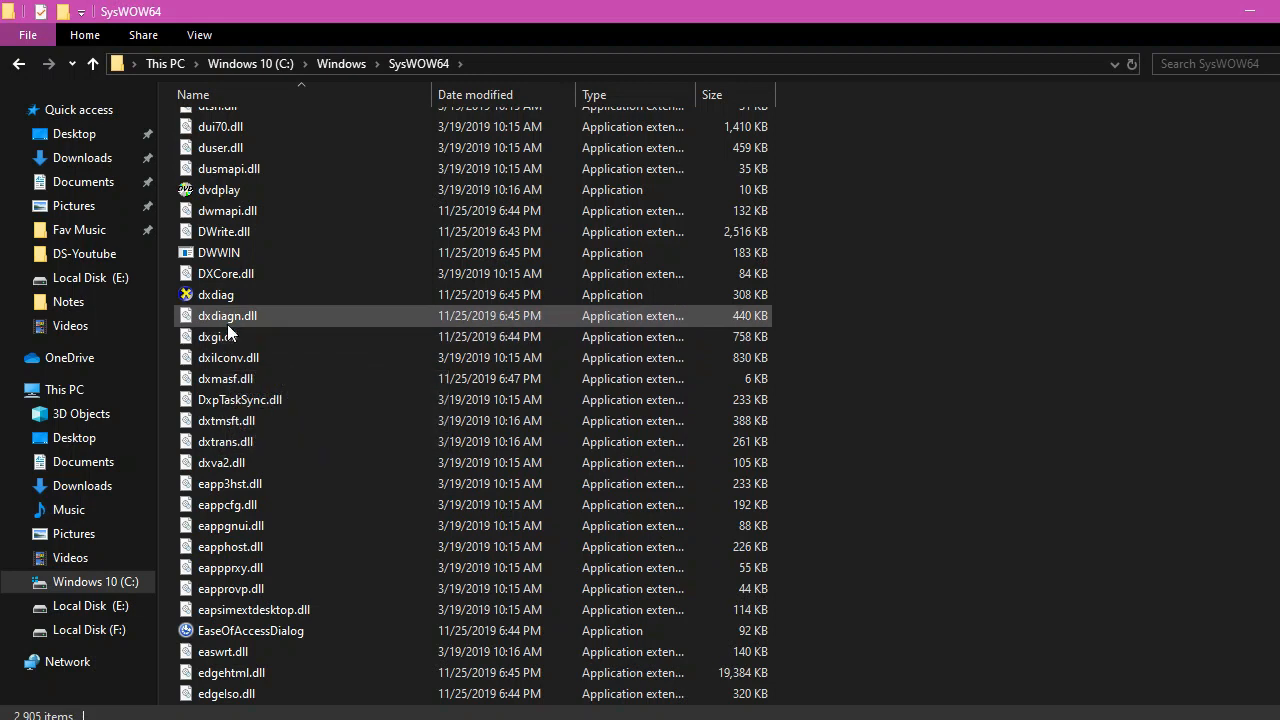
scroll(228, 380, "up", 4)
scroll(228, 370, "up", 20)
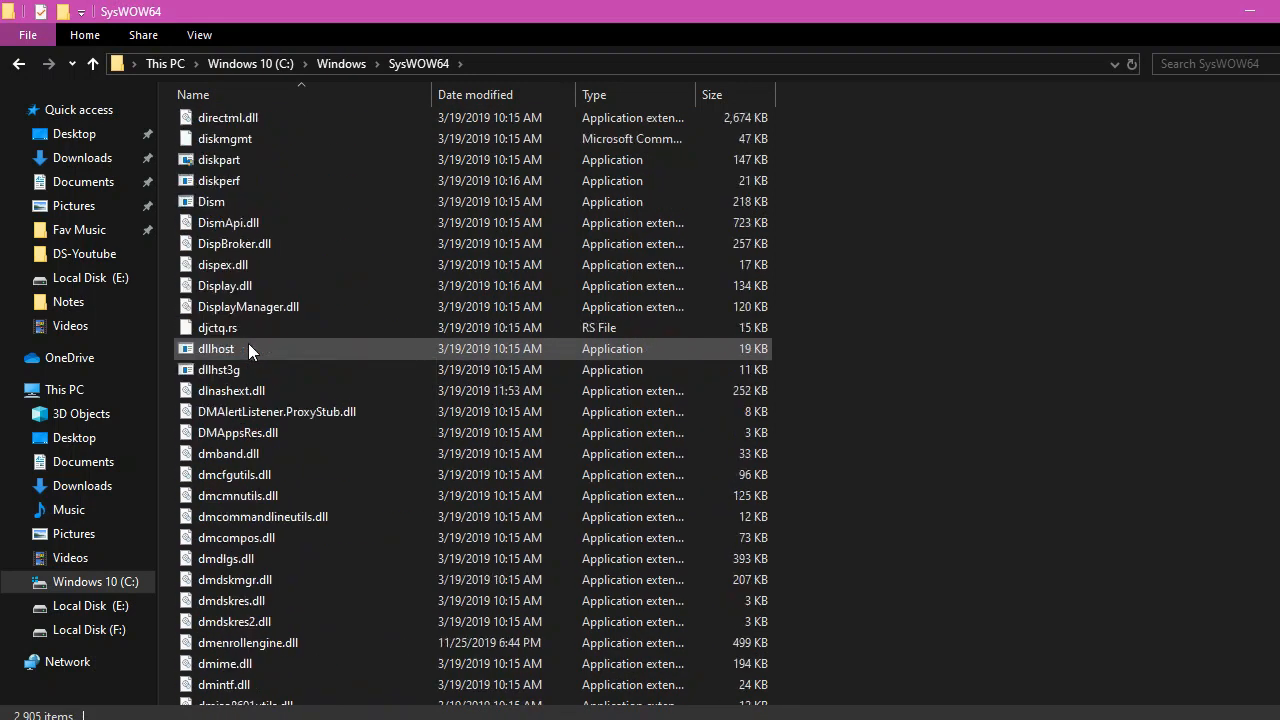
scroll(248, 343, "up", 14)
scroll(248, 343, "up", 20)
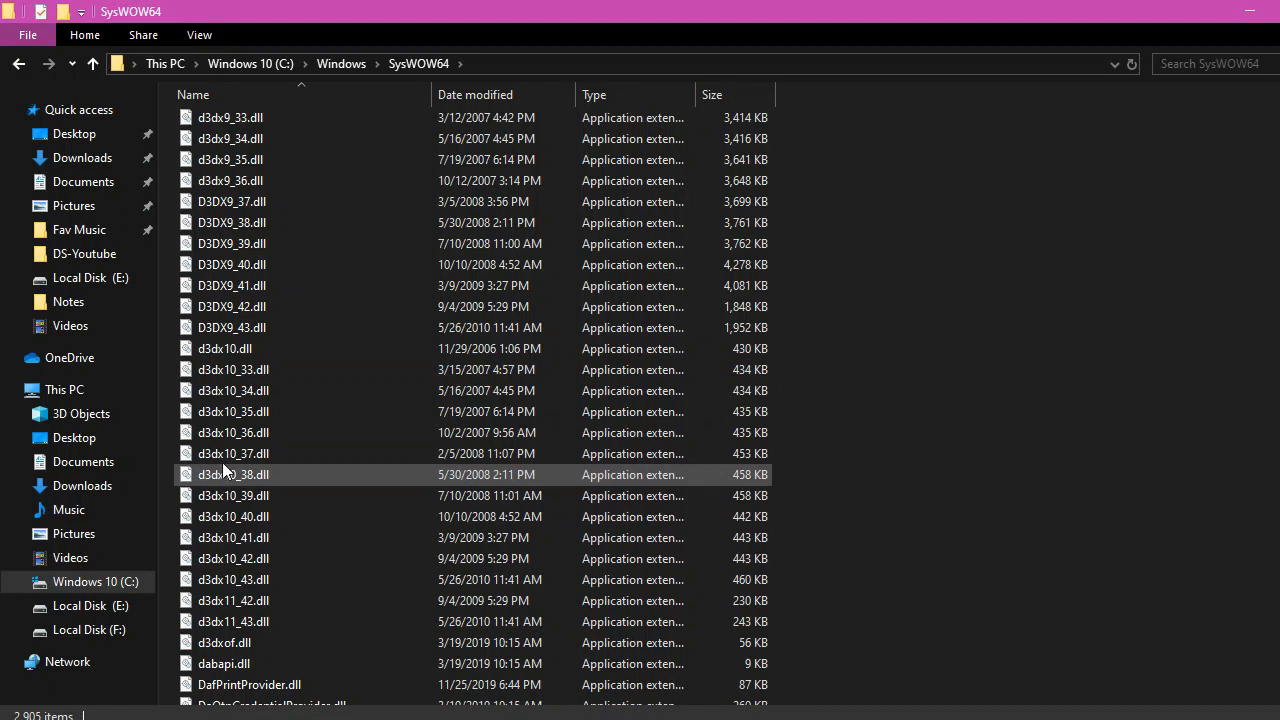
scroll(223, 465, "down", 4)
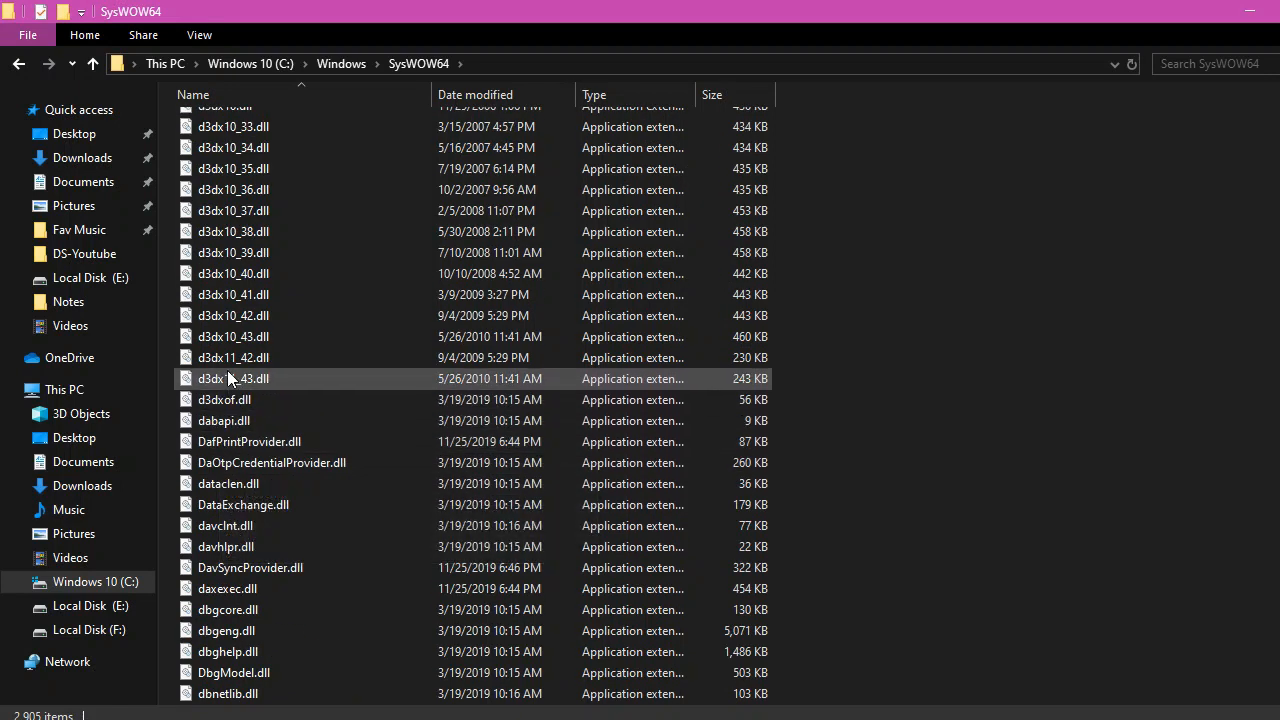
scroll(227, 368, "up", 6)
scroll(224, 299, "up", 1)
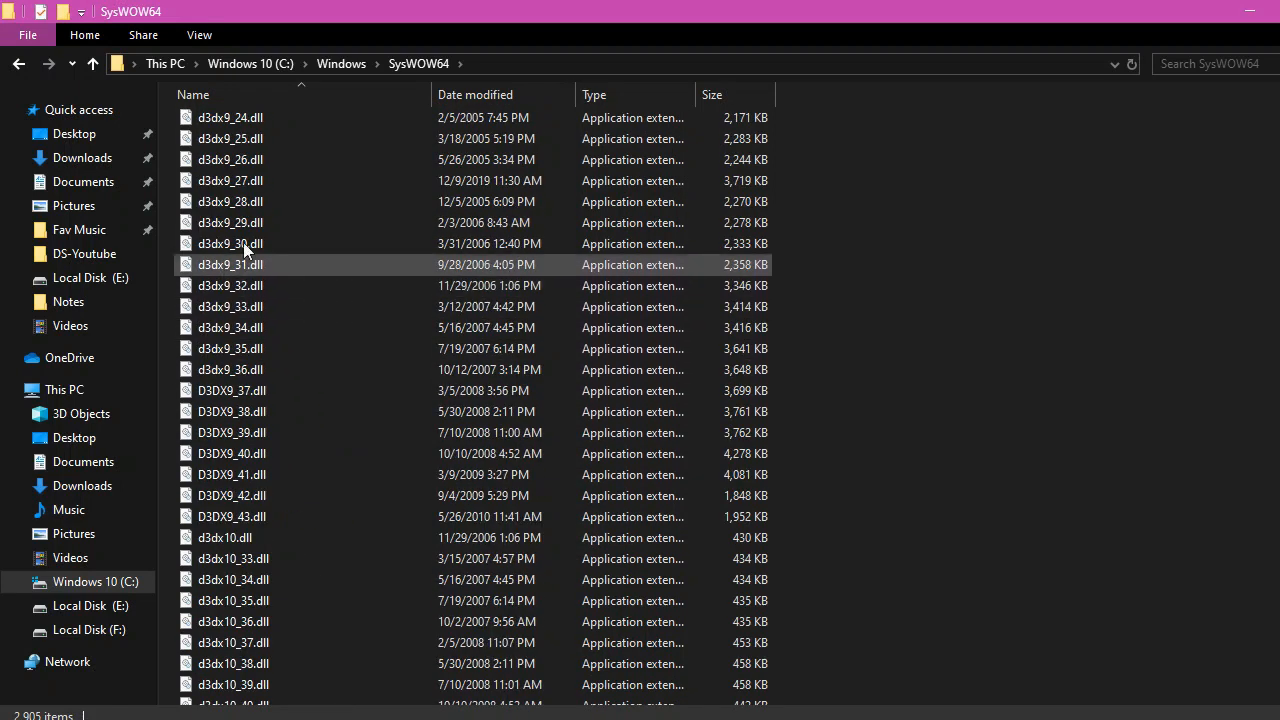
left_click(240, 186)
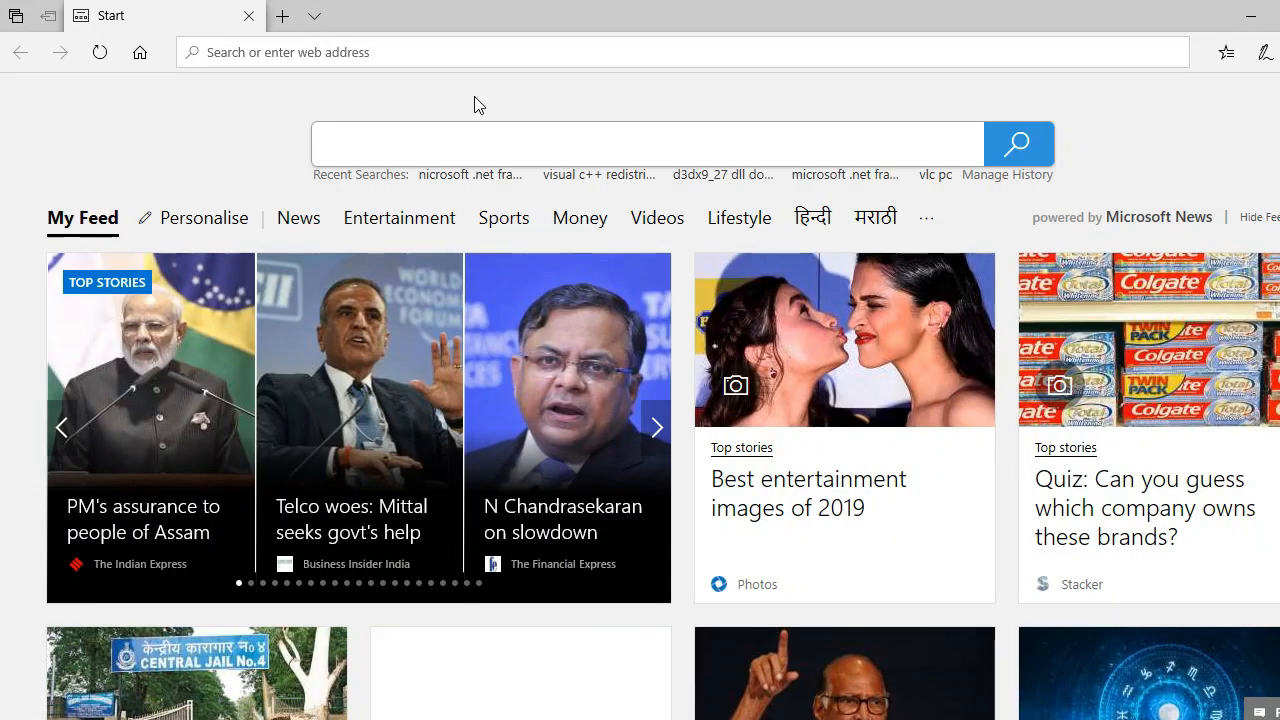
- Switch to Microsoft Edge, search the web for d3dx9_27.dll and open its DLL-files.com free download page from the results
type("d3d")
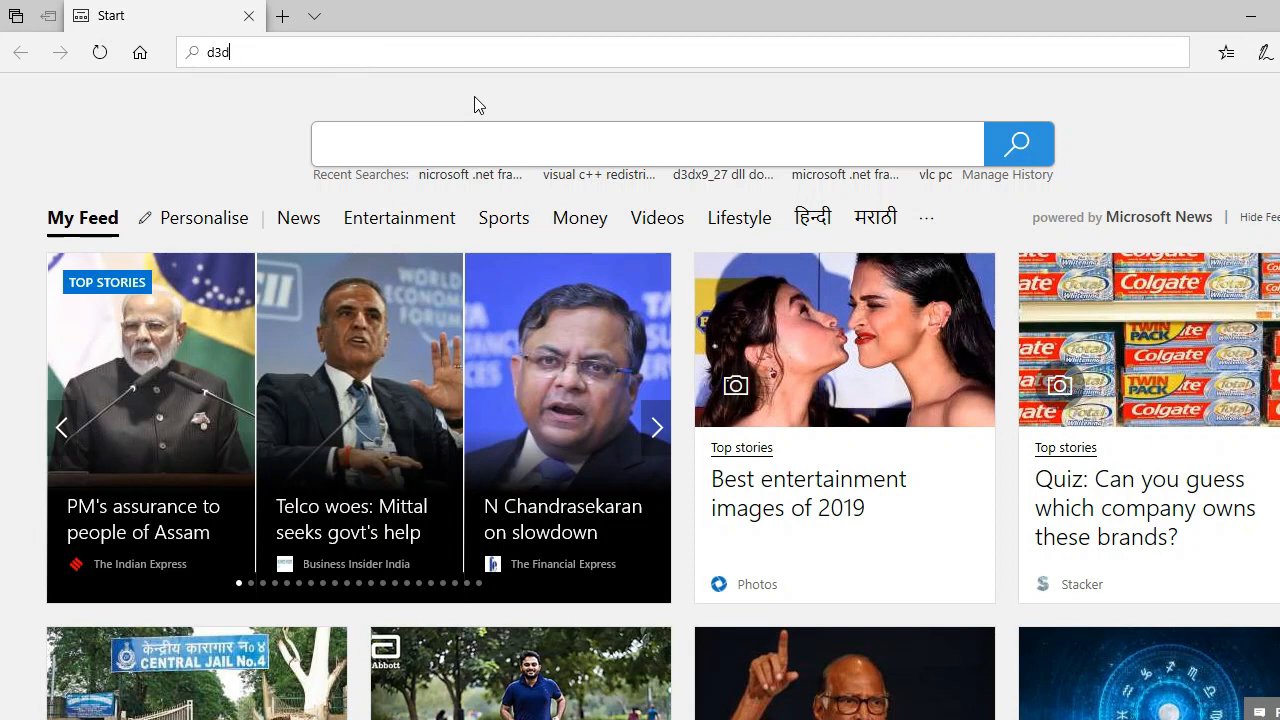
type("x9_2")
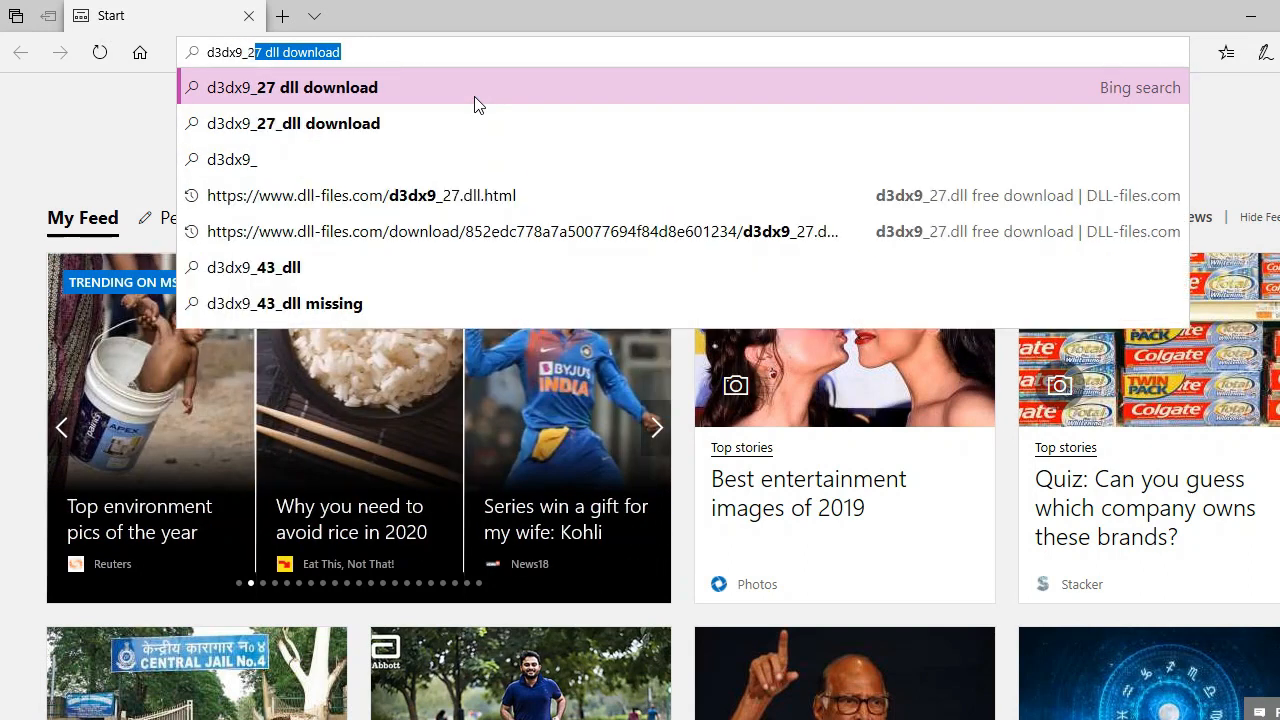
type("7.dll")
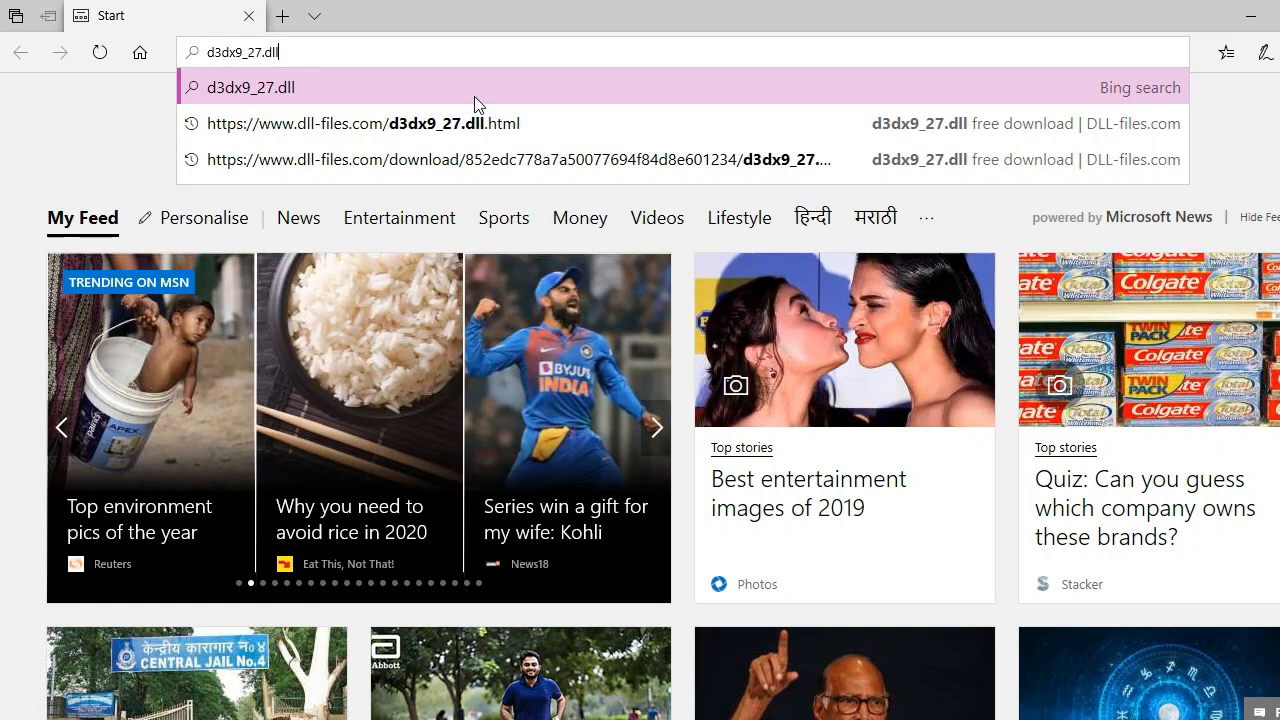
key("Return")
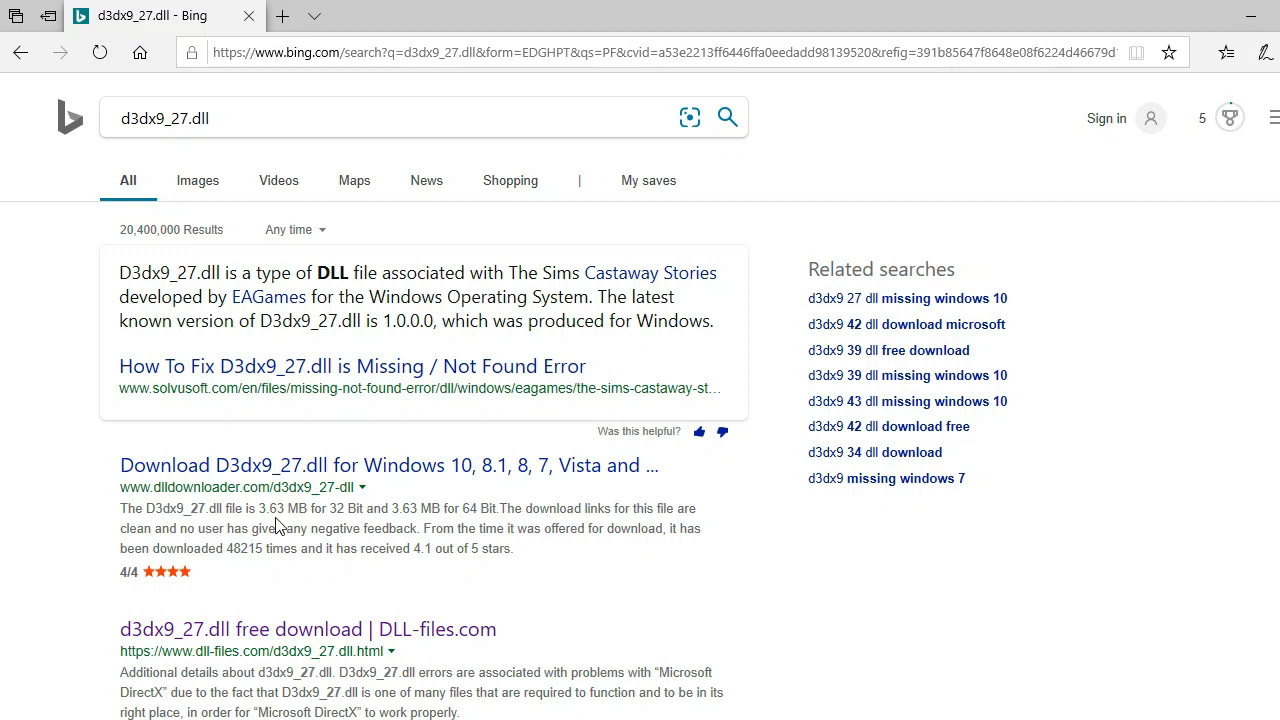
scroll(250, 642, "down", 2)
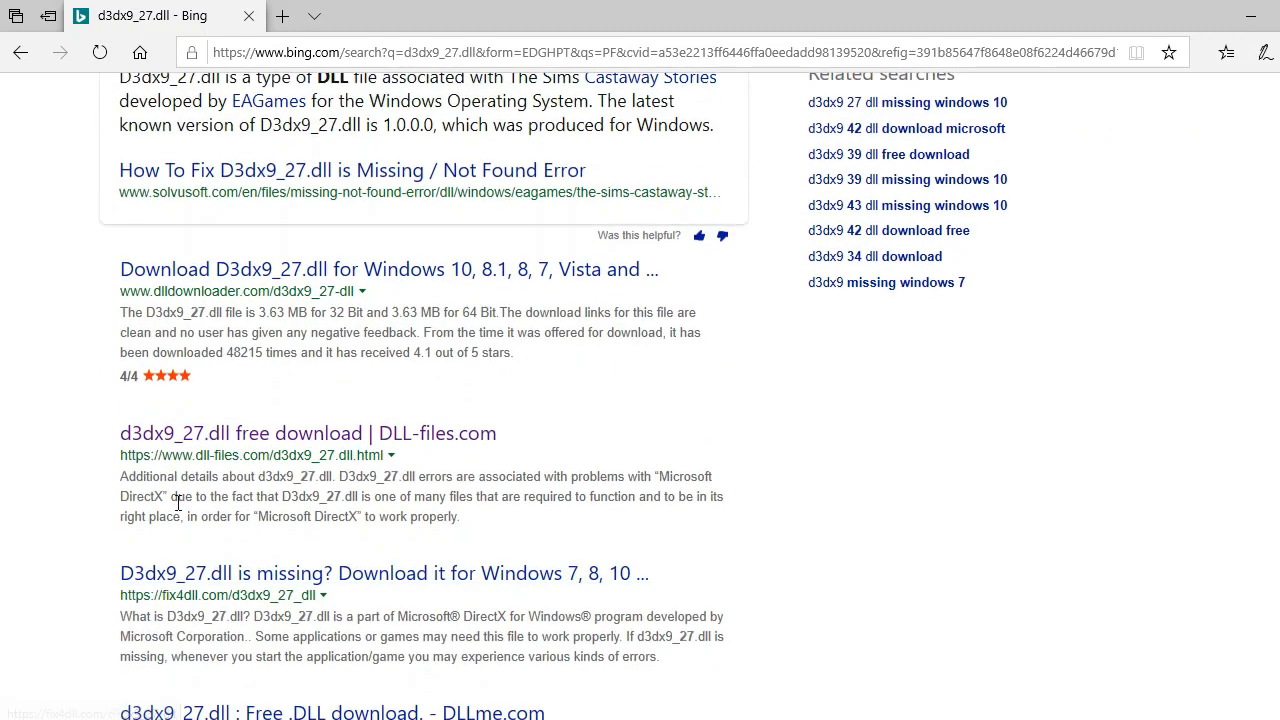
left_click(250, 447)
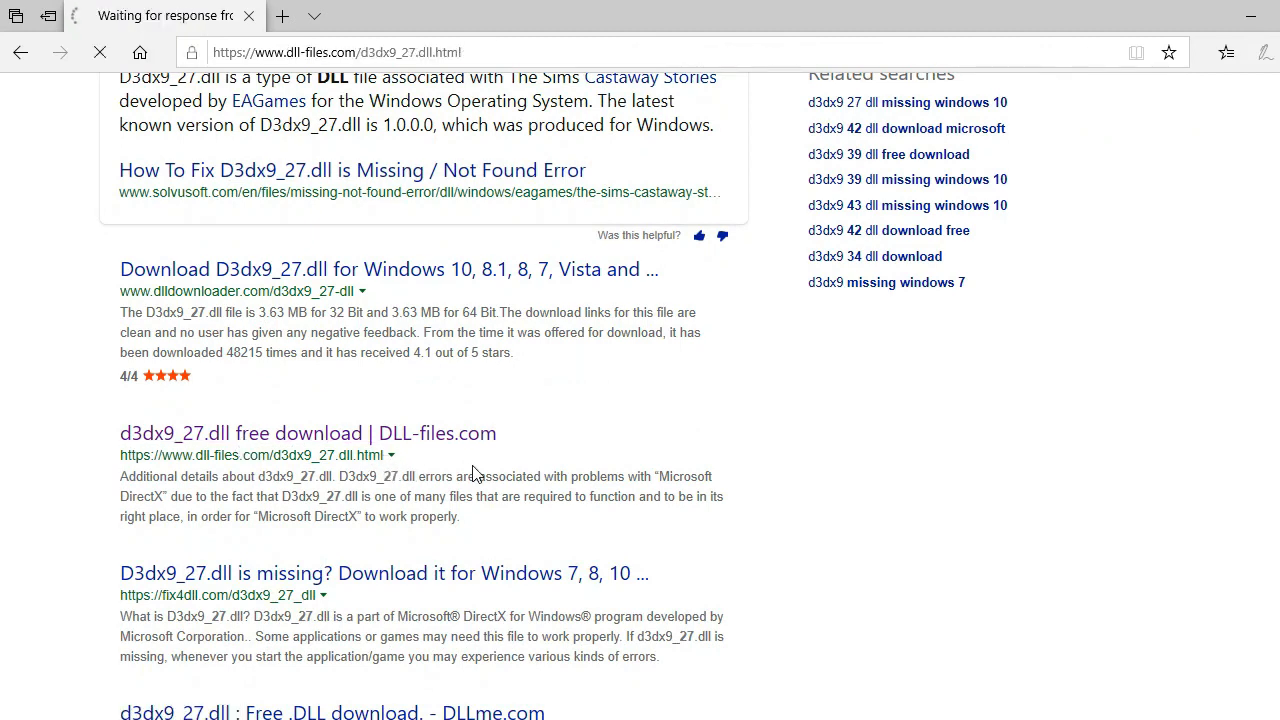
- Request the 32-bit version 9.8.299.0 download of d3dx9_27.dll, and cancel the prompt for d3dx9_27.zip
scroll(560, 475, "down", 3)
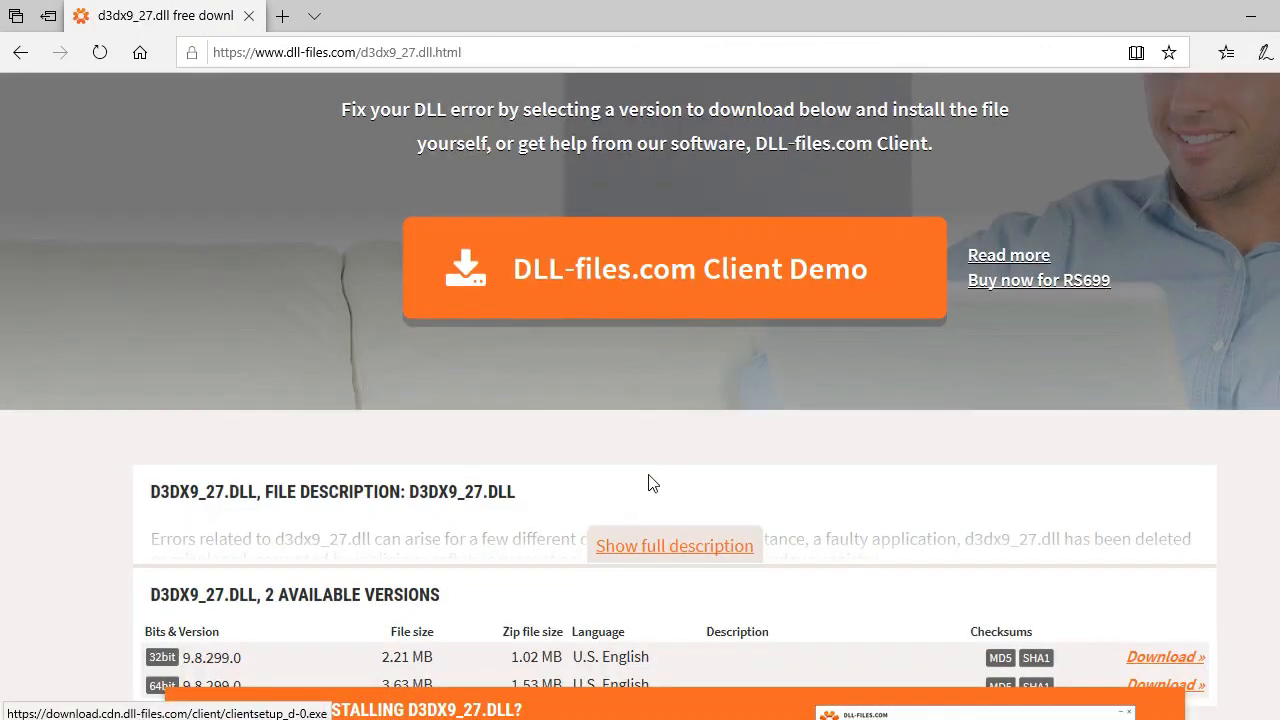
scroll(762, 565, "down", 4)
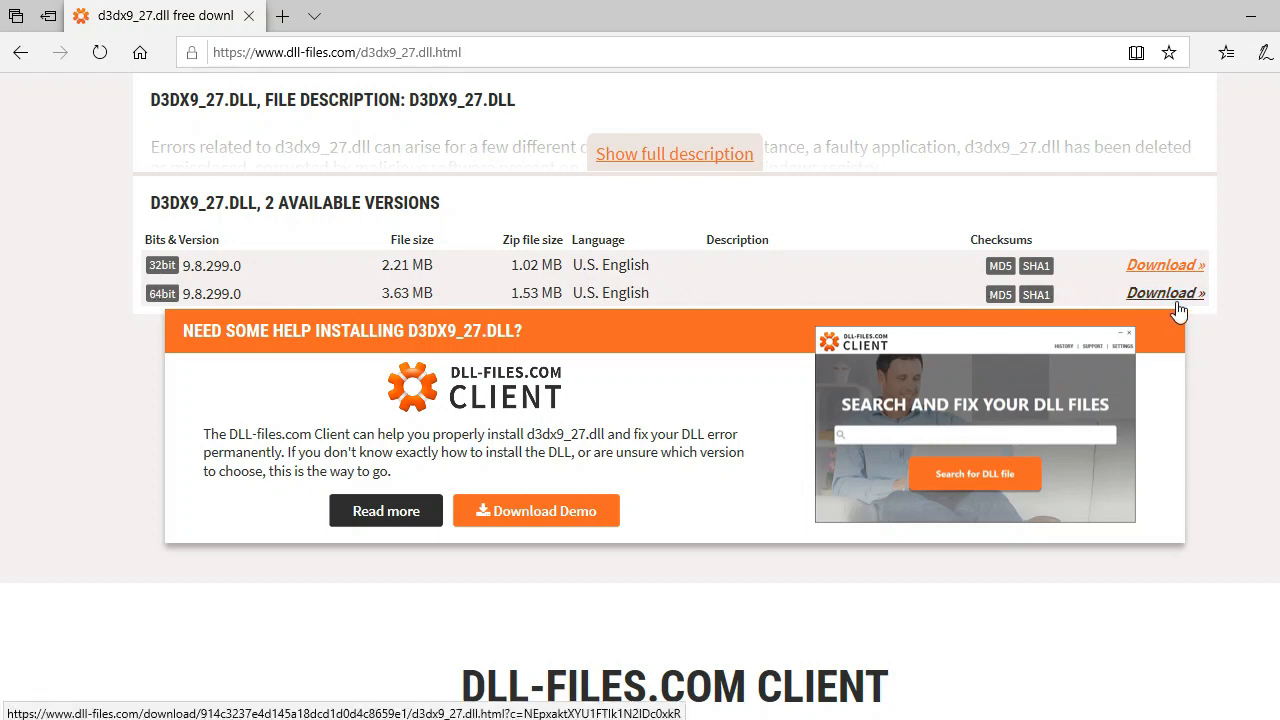
left_click(1170, 268)
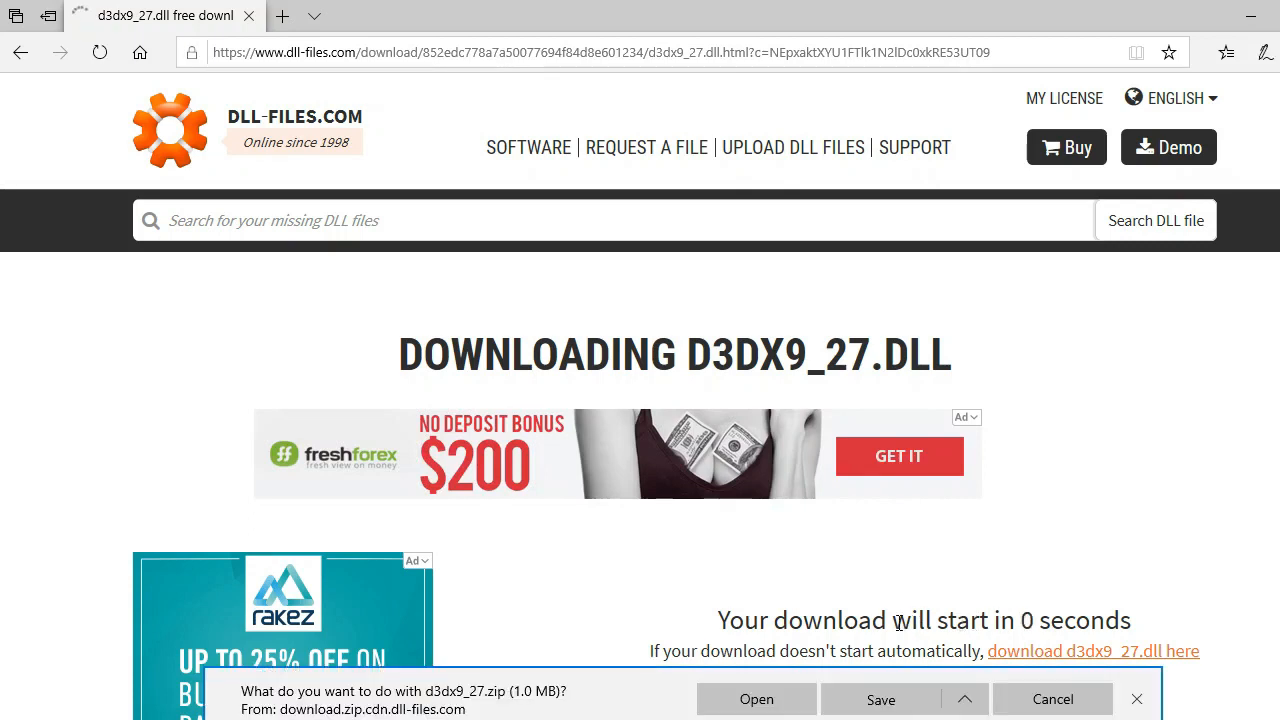
left_click(1050, 703)
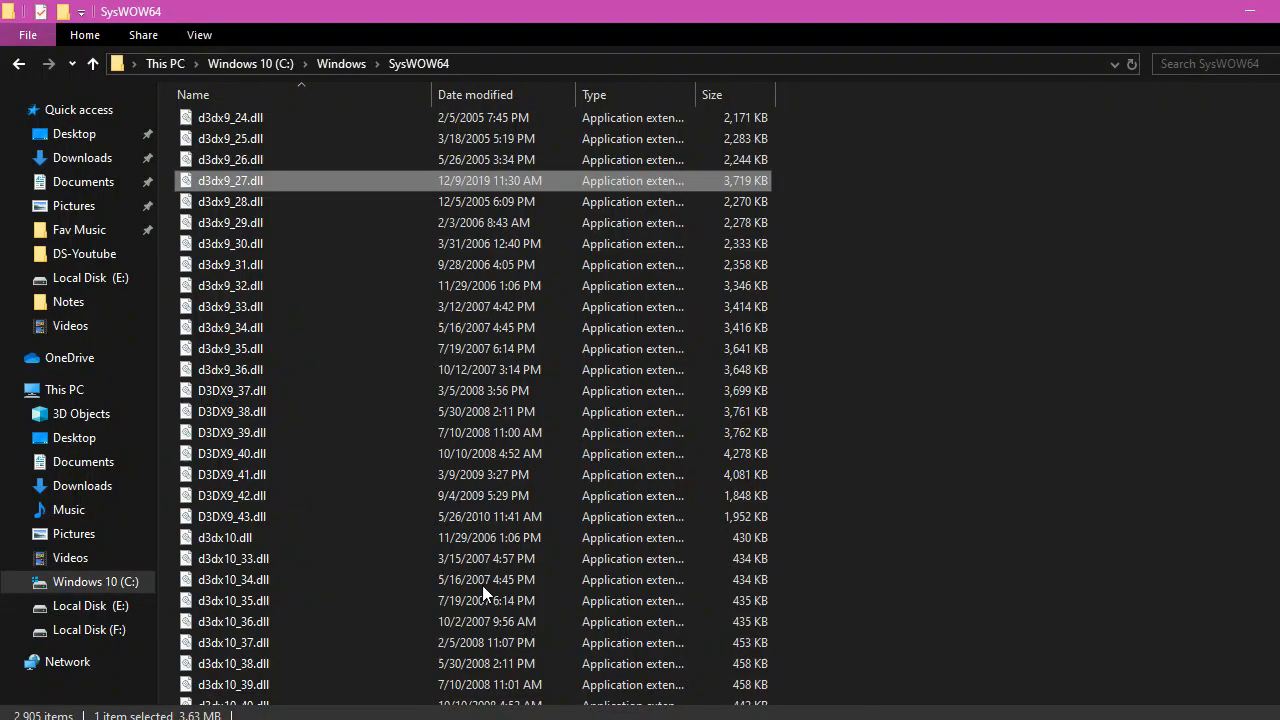
- Copy the extracted d3dx9_27.dll file from the Downloads folder in File Explorer
left_click(76, 166)
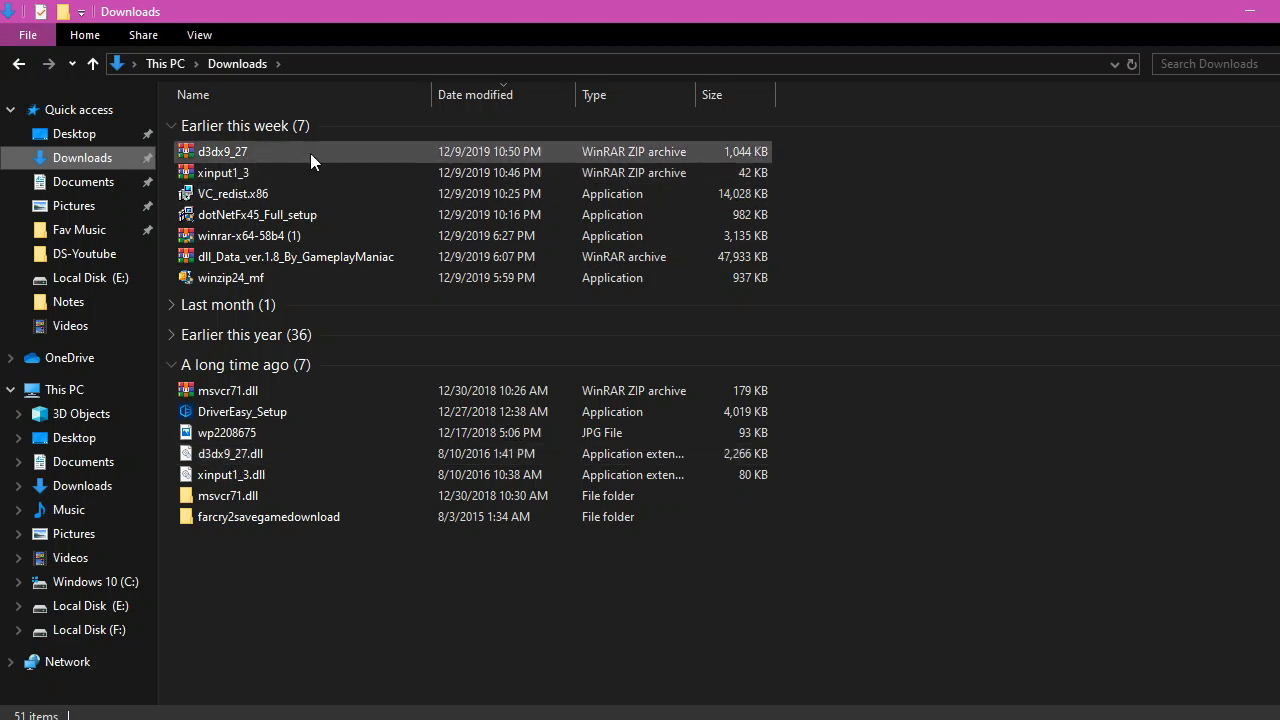
left_click(233, 446)
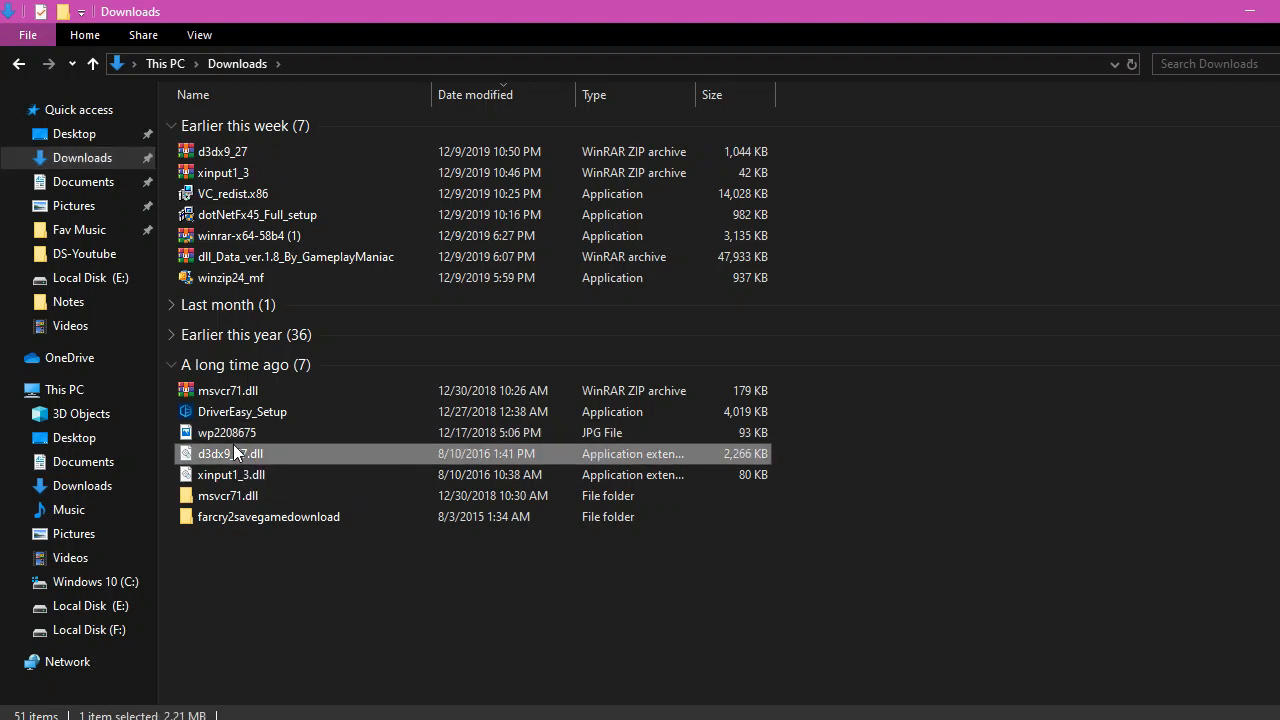
right_click(201, 455)
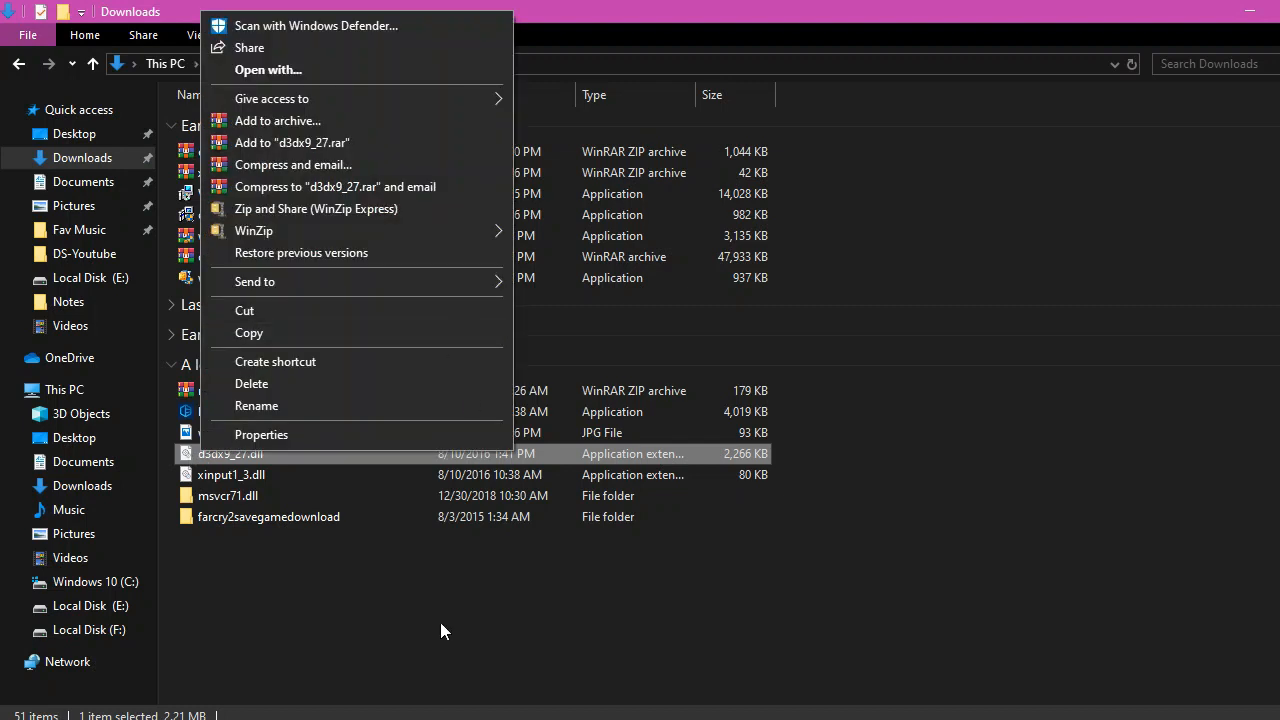
left_click(270, 331)
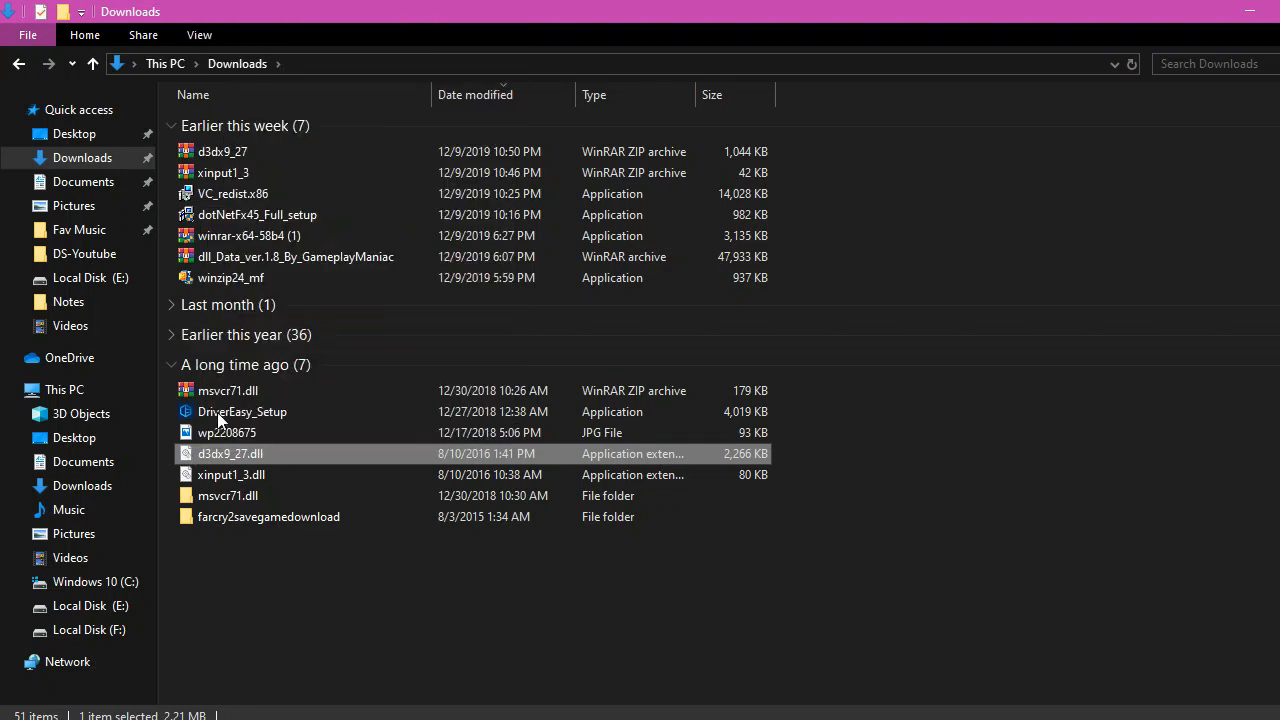
- Go back to the SysWOW64 folder inside the Windows folder on the Windows 10 (C:) drive
left_click(100, 584)
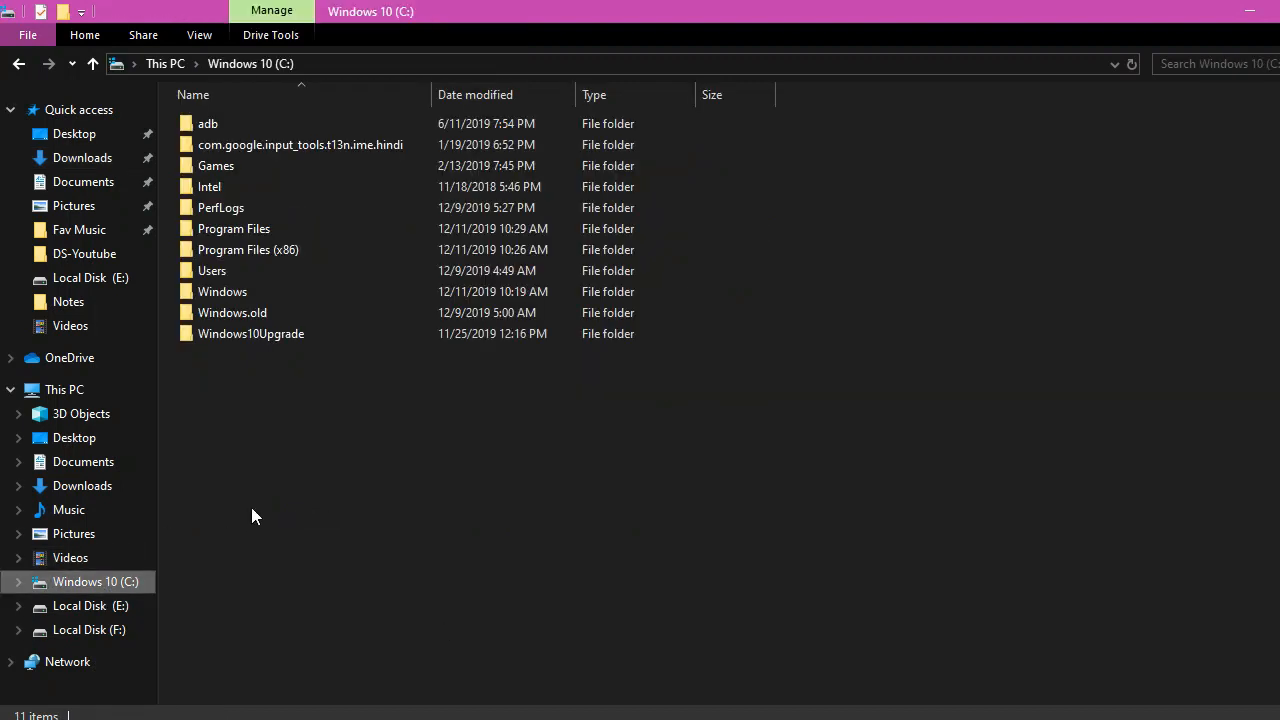
double_click(248, 289)
scroll(300, 410, "down", 9)
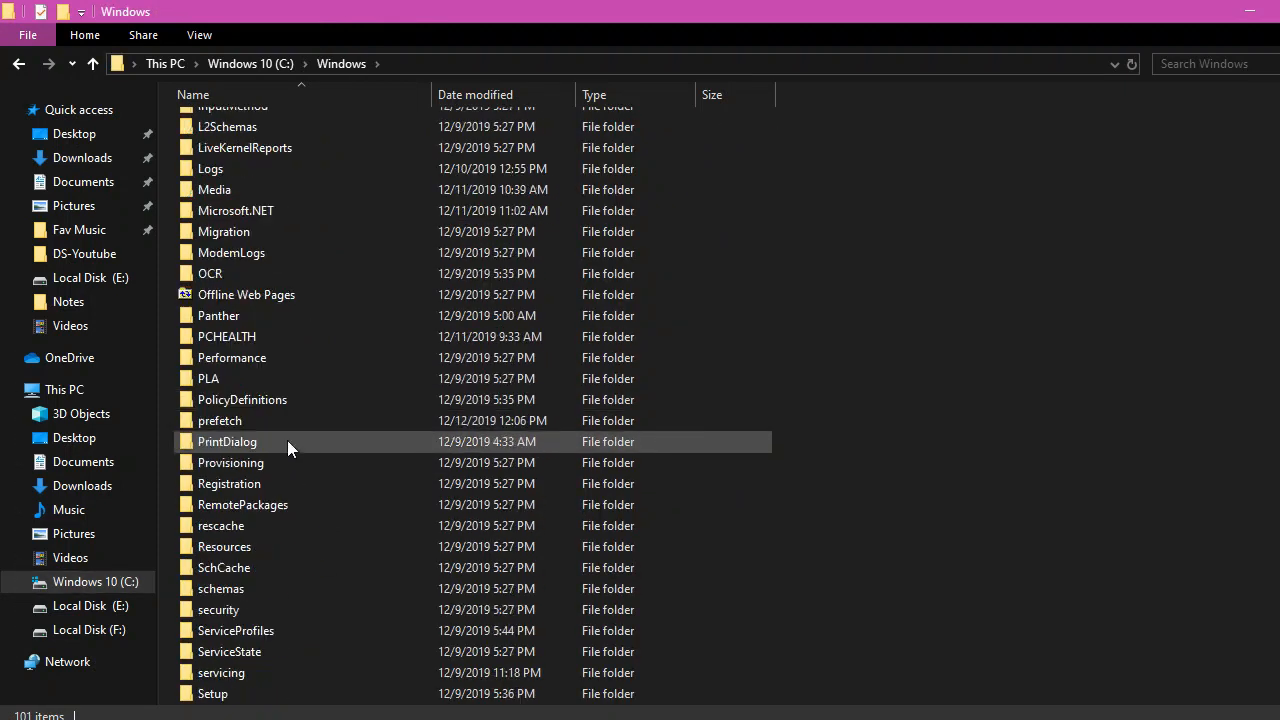
scroll(250, 575, "down", 8)
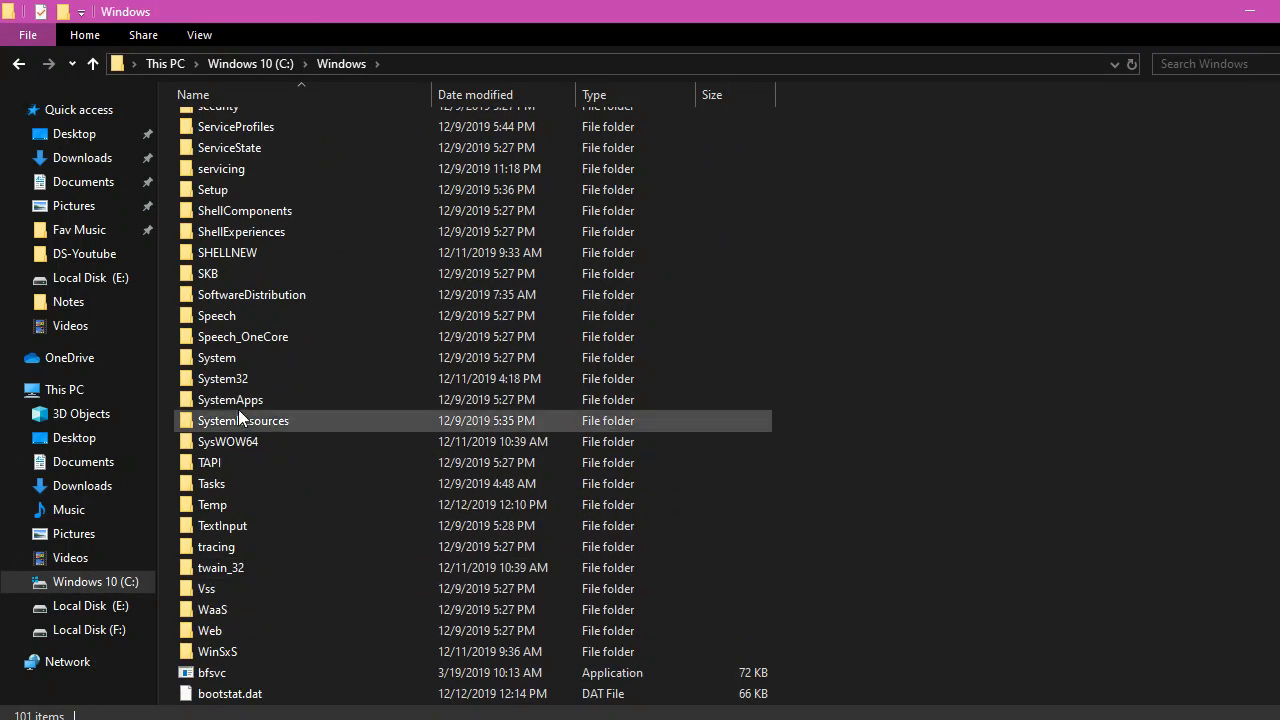
double_click(237, 445)
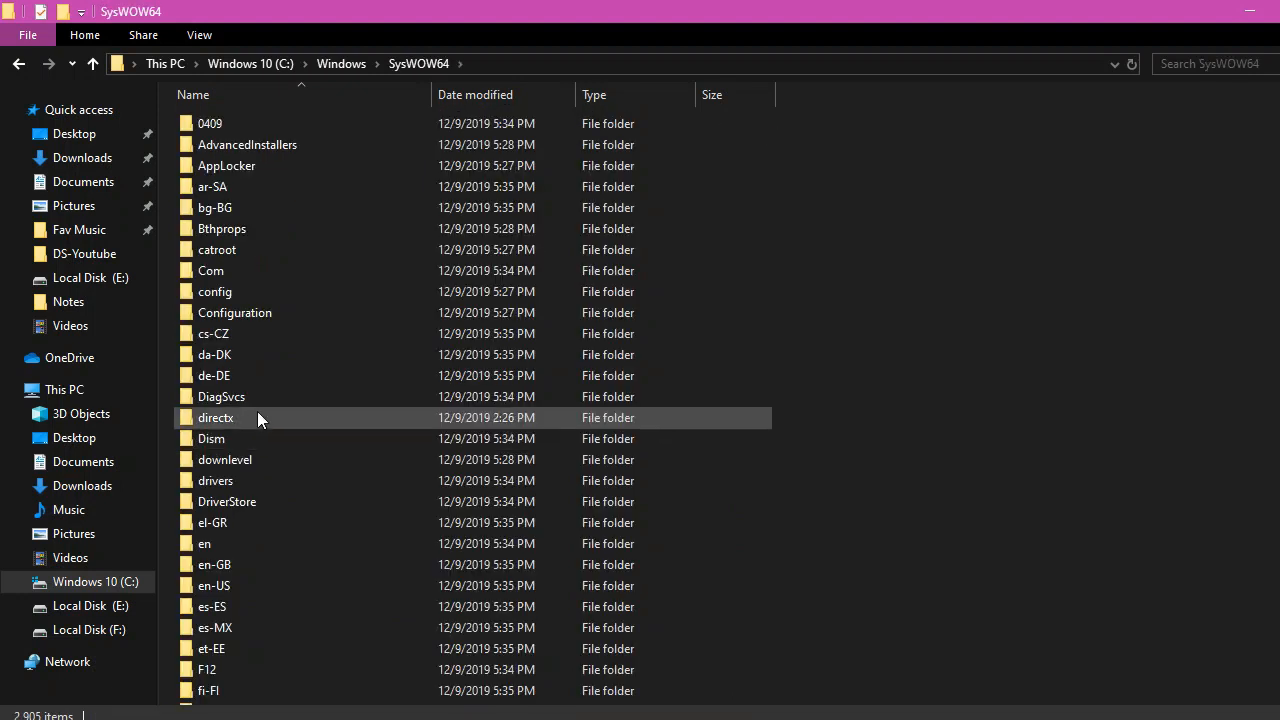
- Paste the copied d3dx9_27.dll into SysWOW64, replacing the file of the same name in the destination
scroll(227, 530, "down", 1)
scroll(227, 530, "down", 20)
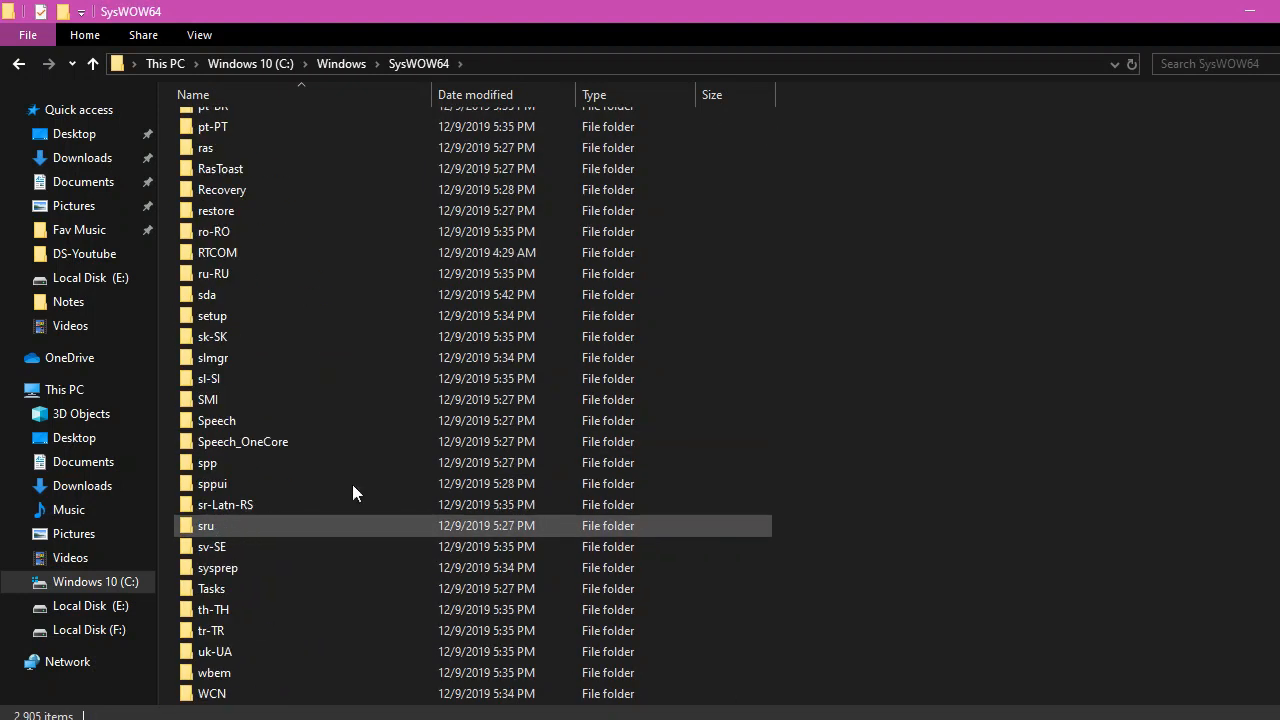
right_click(1114, 282)
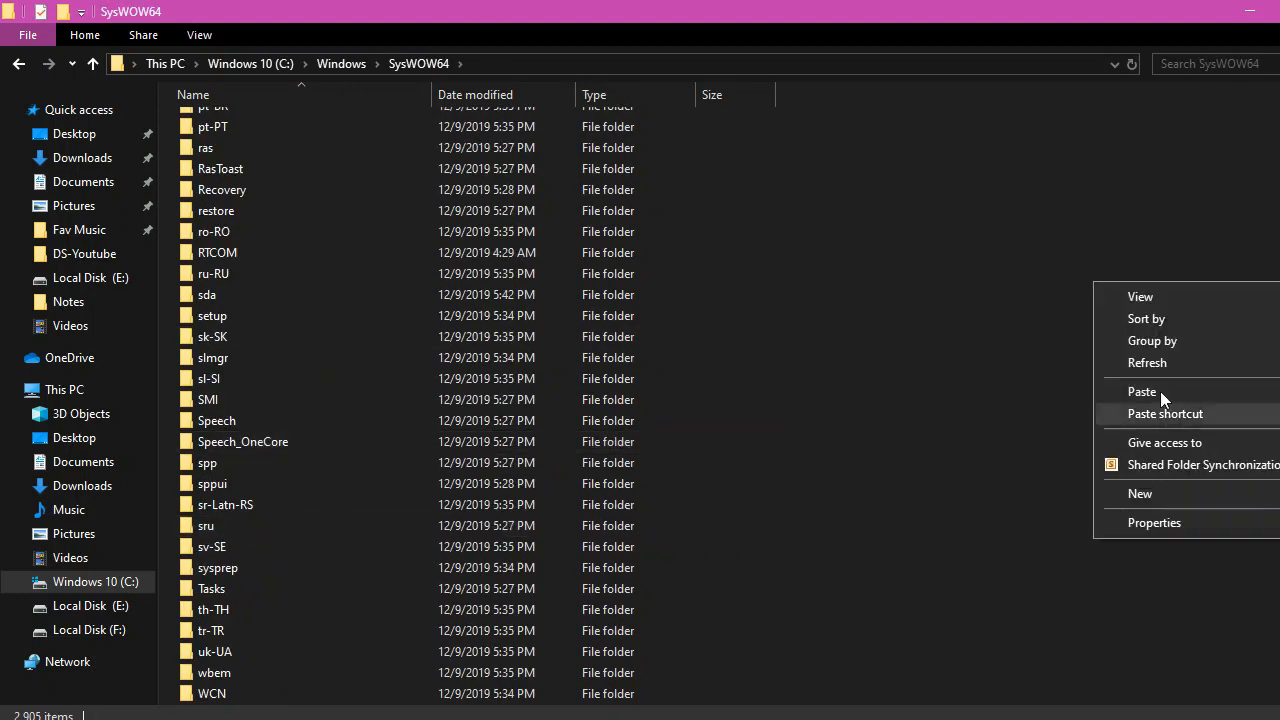
left_click(1157, 396)
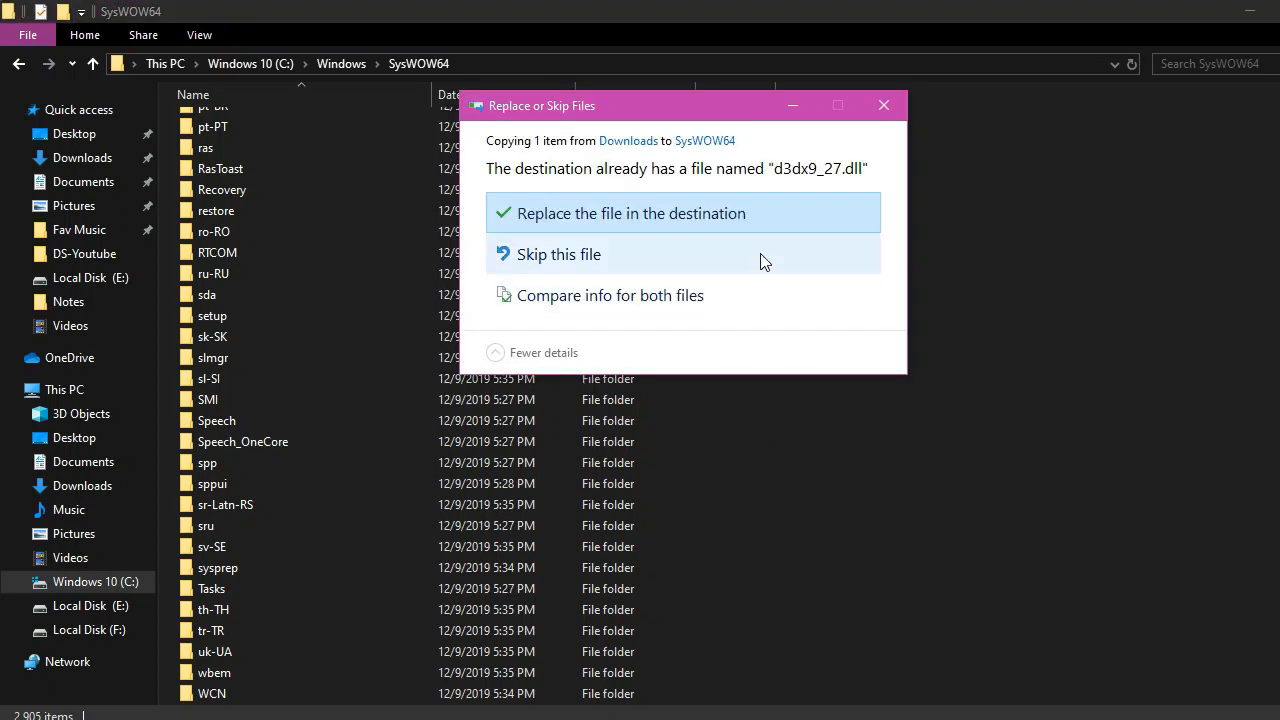
left_click(692, 220)
left_click(657, 237)
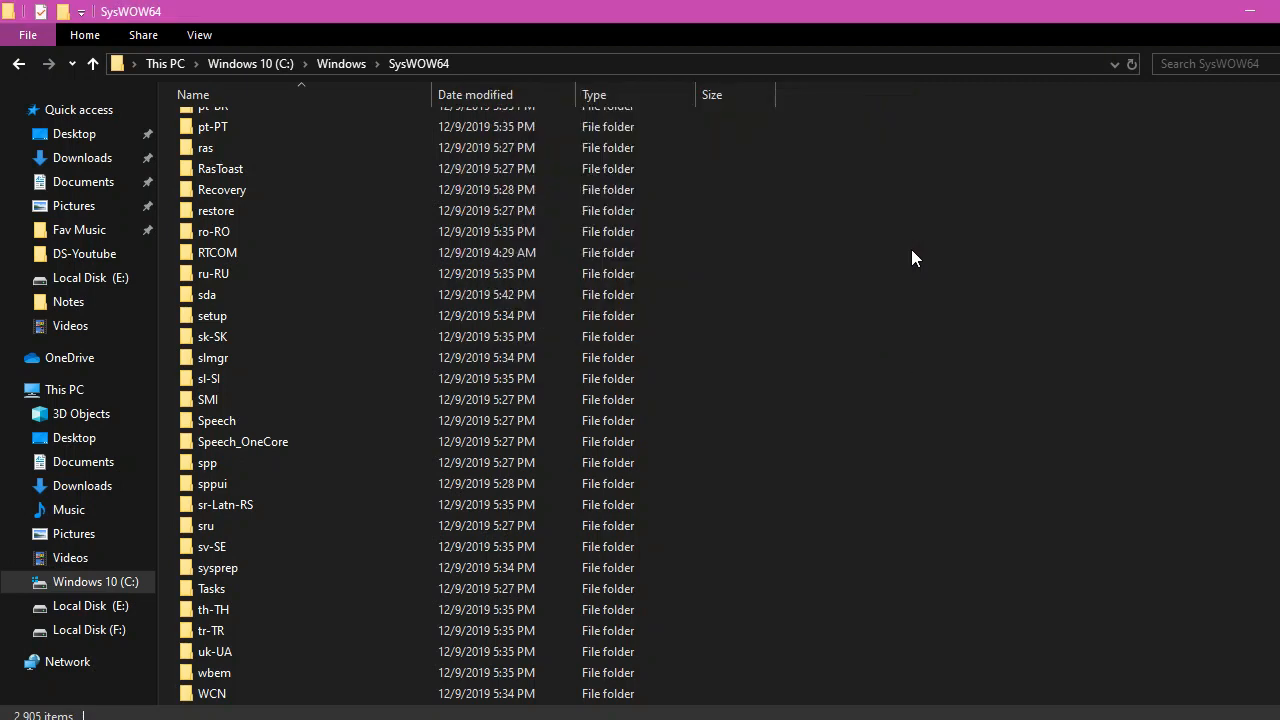
- Refresh the SysWOW64 folder in File Explorer and the Windows desktop
right_click(1044, 246)
left_click(1082, 329)
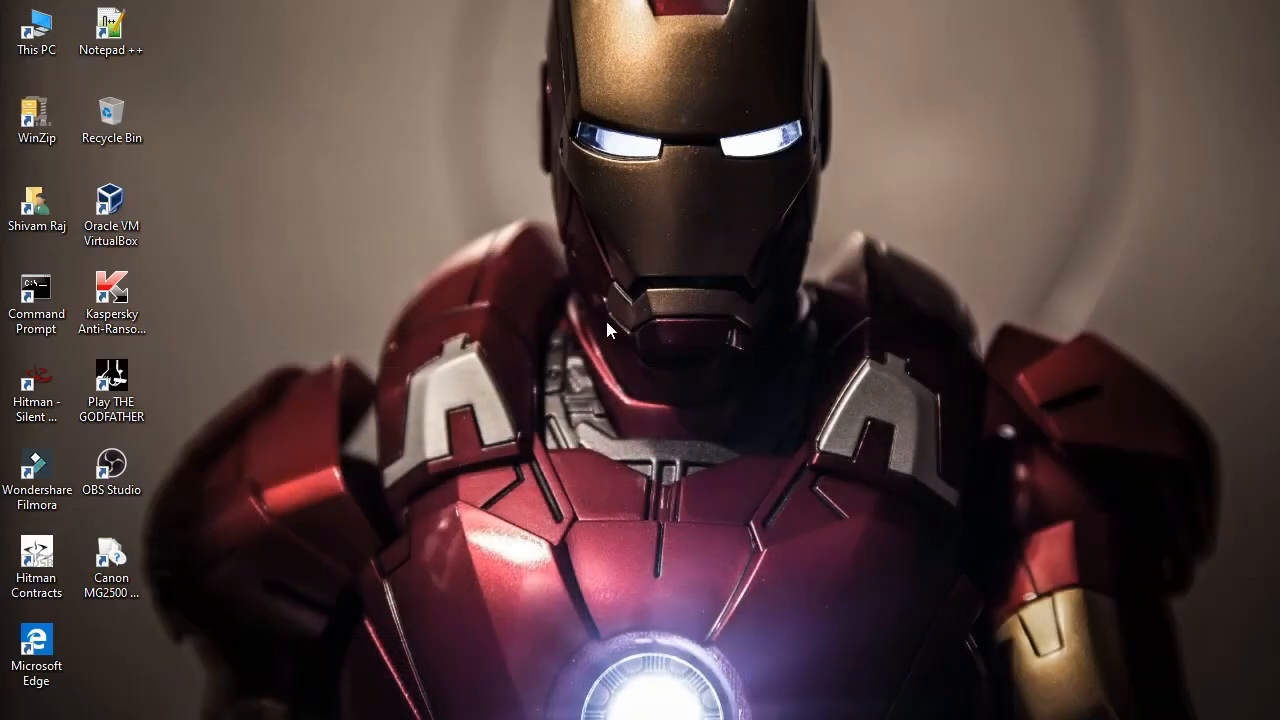
right_click(707, 317)
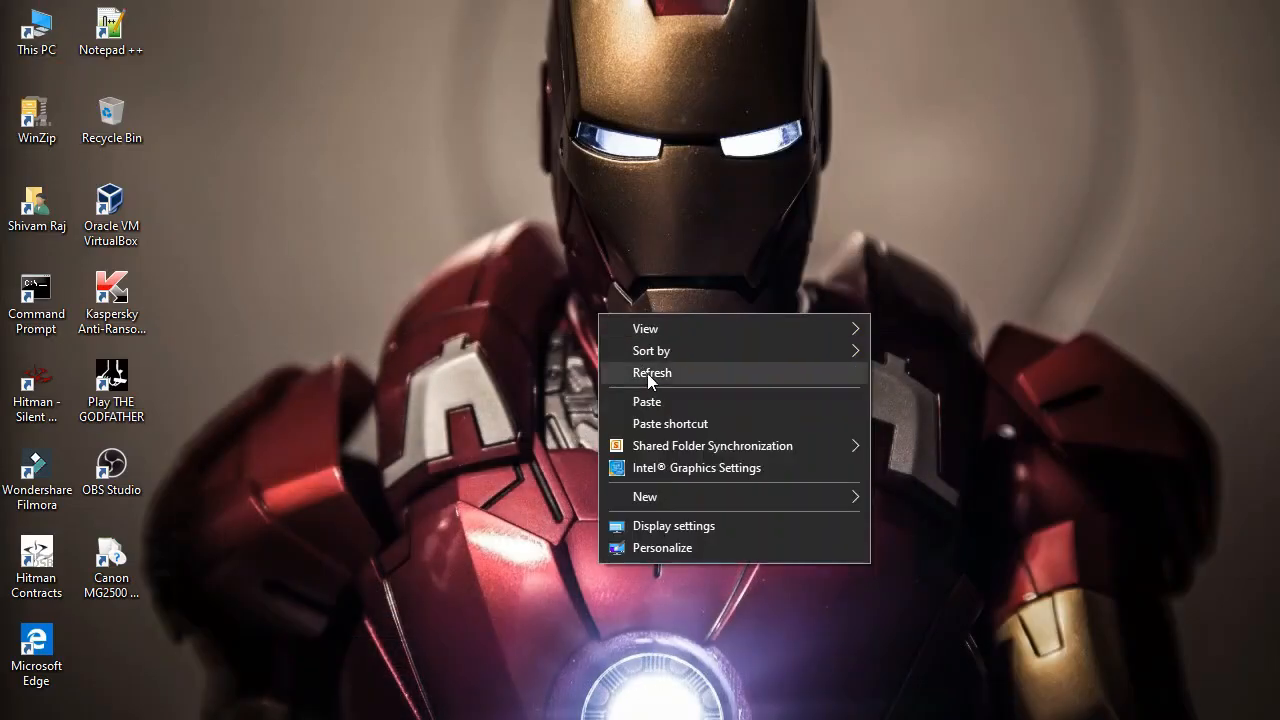
left_click(815, 343)
- Launch The Godfather from its desktop shortcut to test it, and quit the game from its main menu
double_click(111, 385)
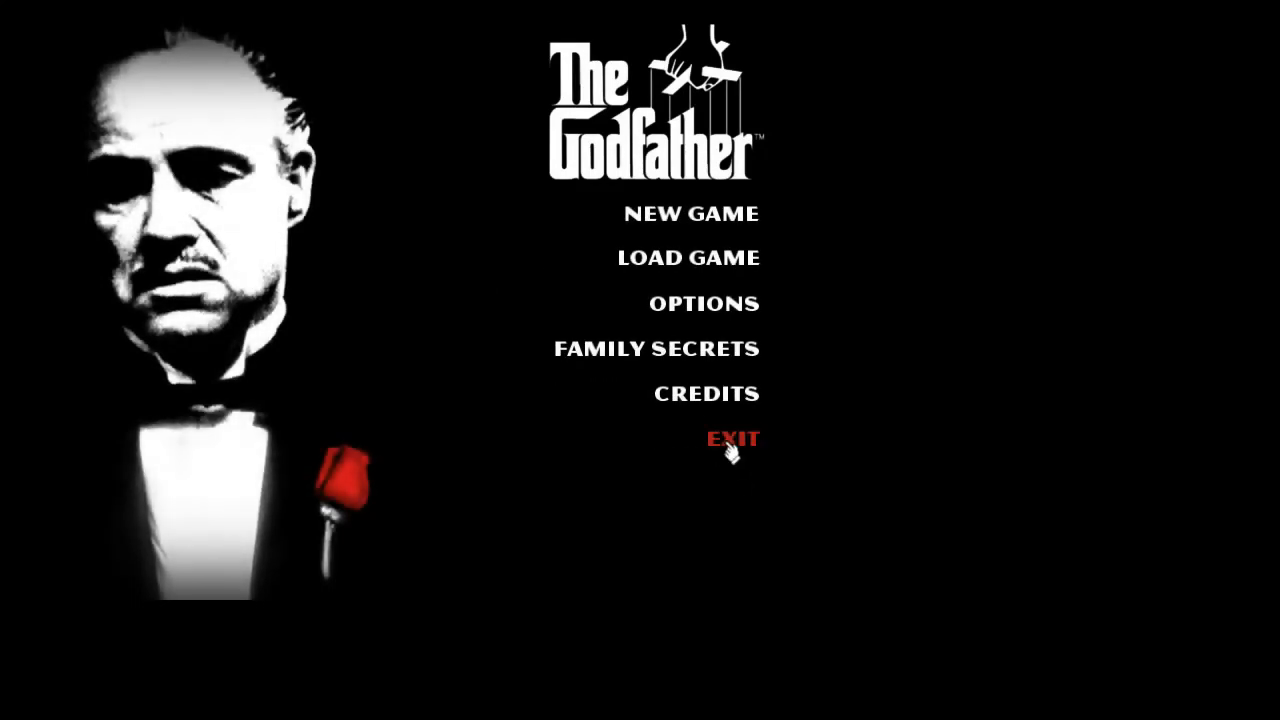
left_click(727, 445)
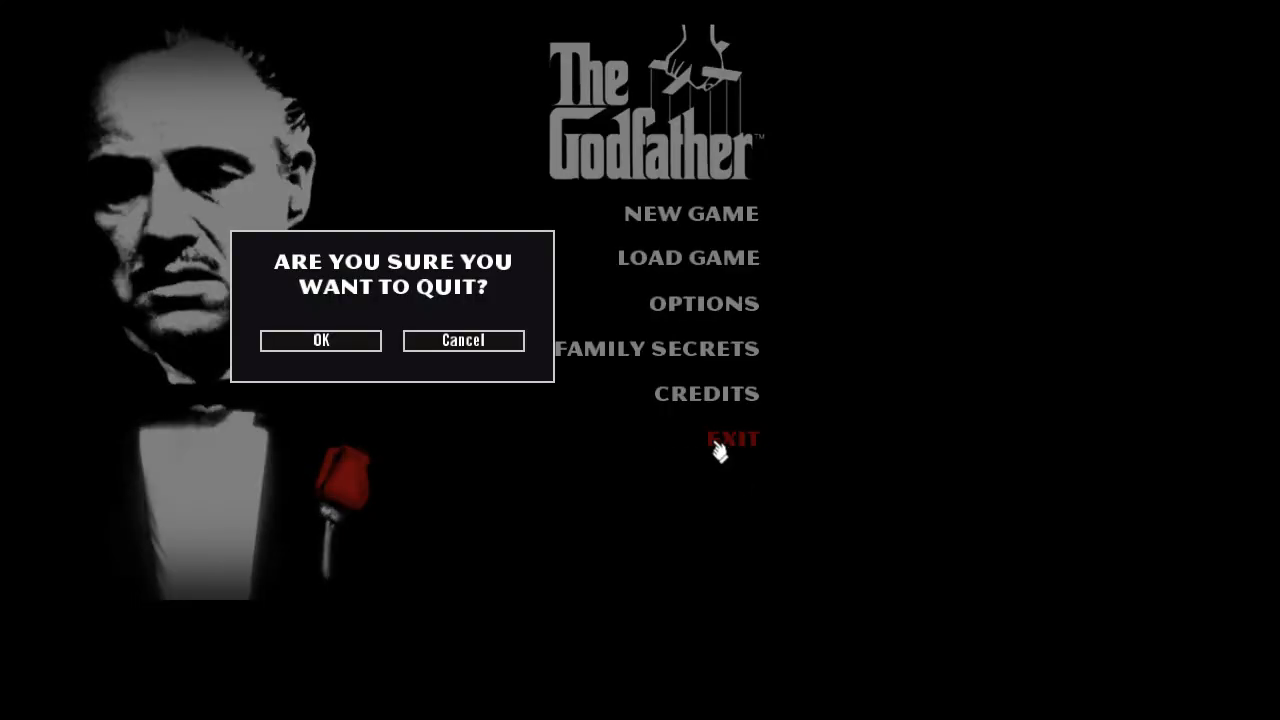
left_click(306, 343)
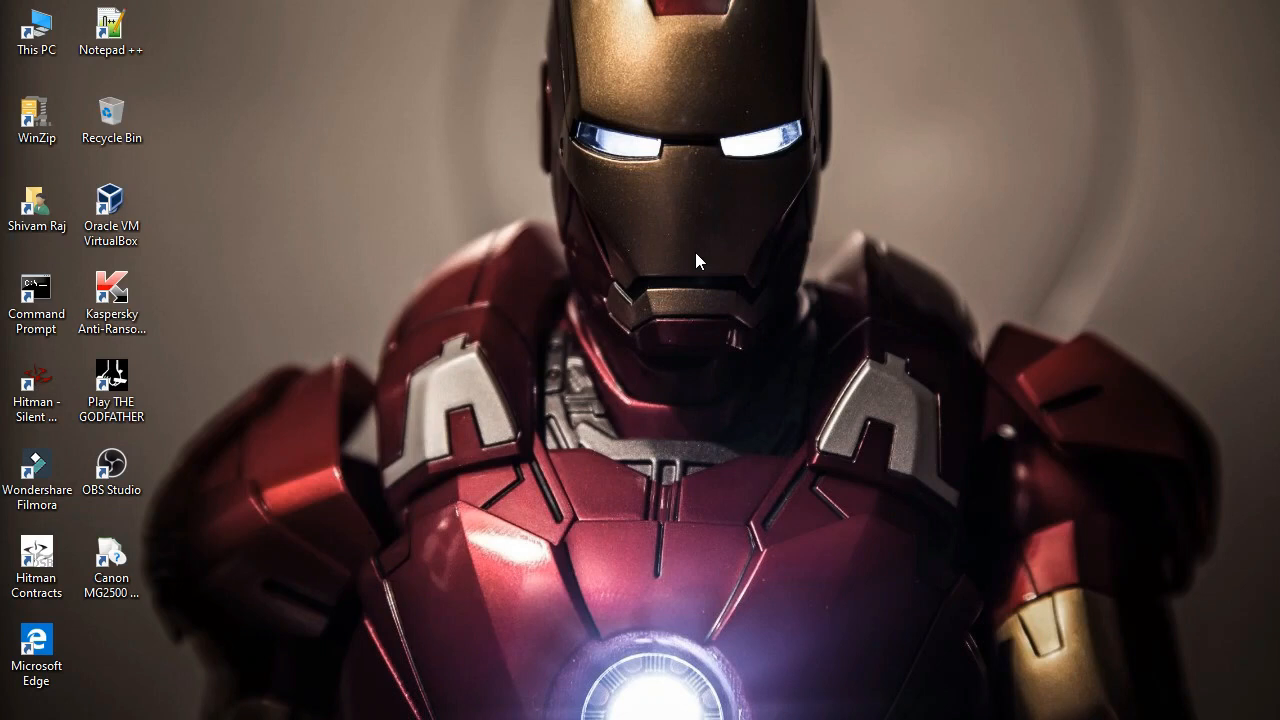
right_click(709, 188)
left_click(752, 250)
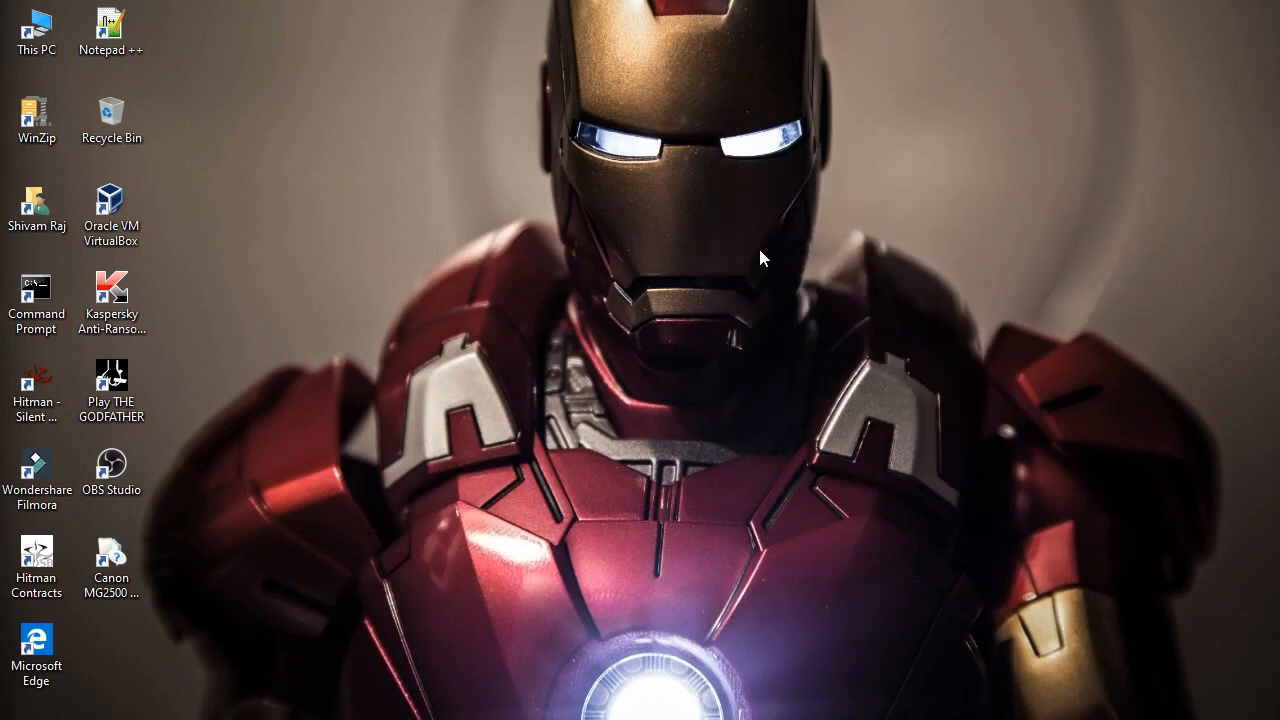